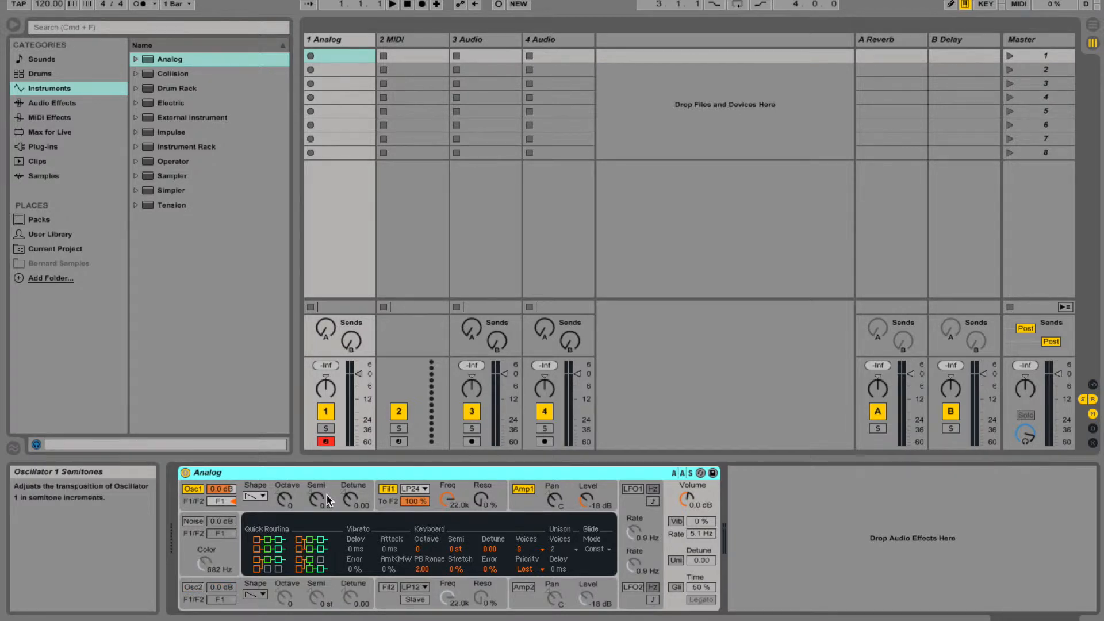
Step: Play test notes on the Analog track and raise the instrument's volume to 6.0 dB
key("a")
key("a")
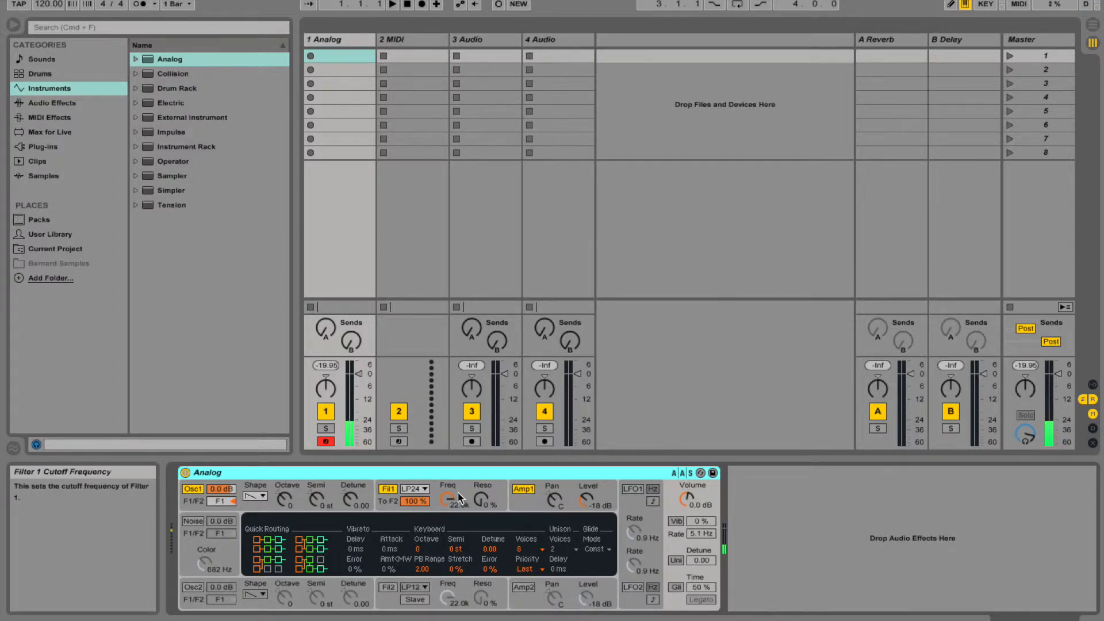
left_click_drag(685, 505, 685, 484)
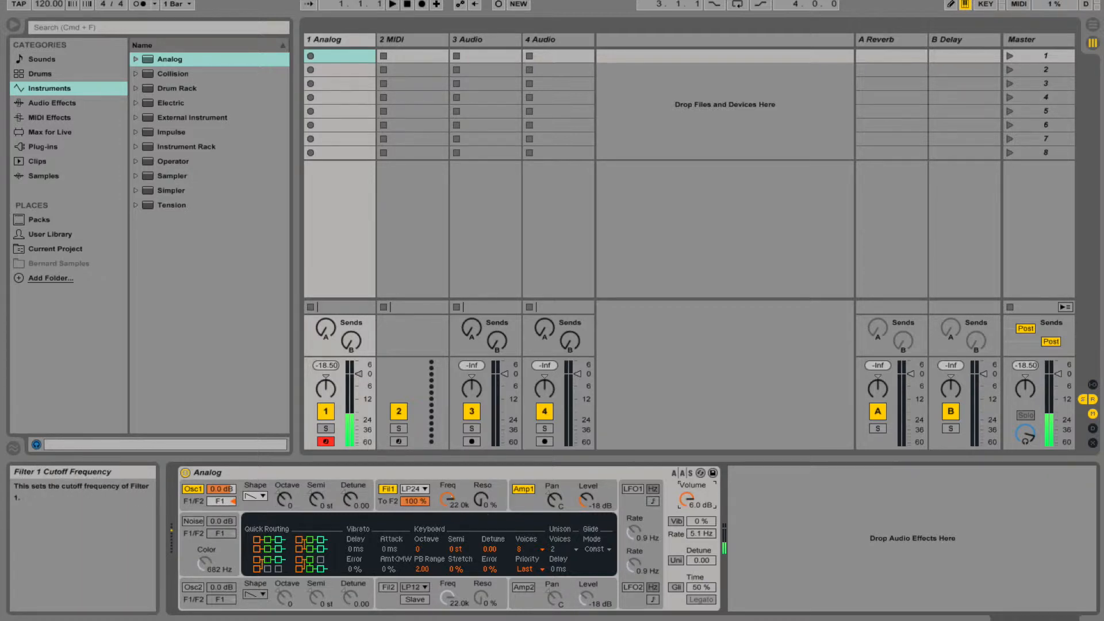
Step: Switch off Filter 1, then toggle Amplifier 1 off and back on
left_click(450, 496)
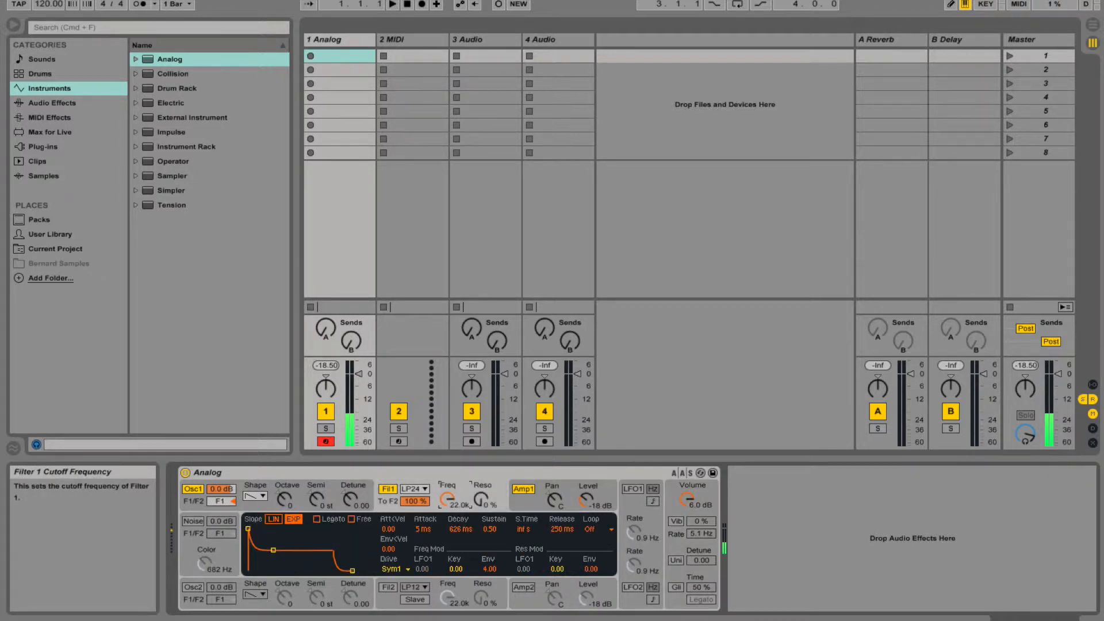
left_click(389, 489)
left_click(524, 490)
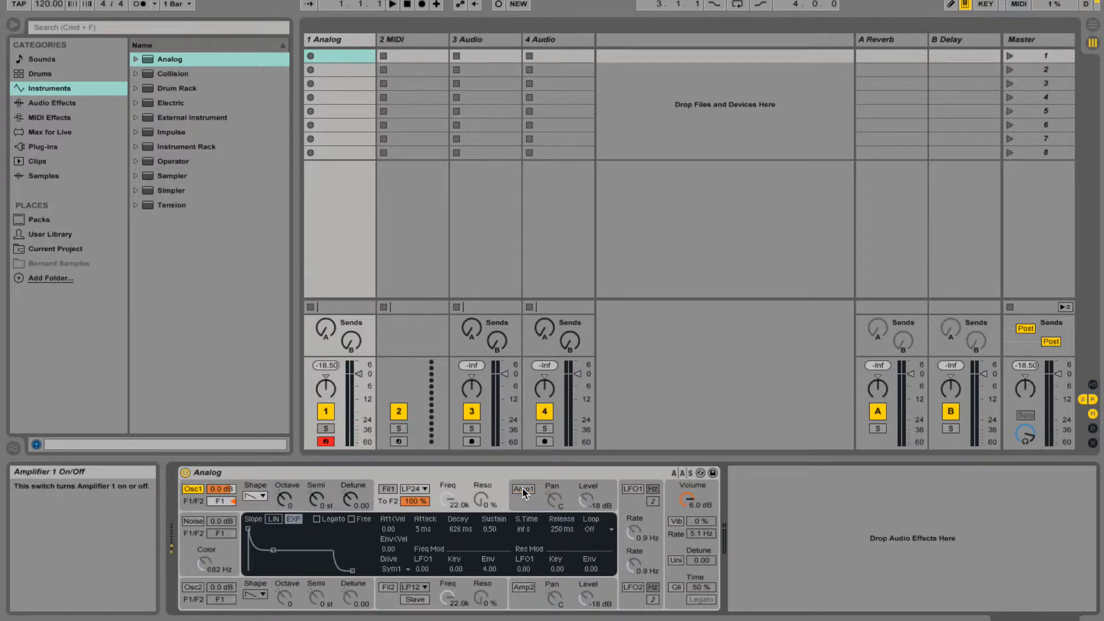
left_click(523, 490)
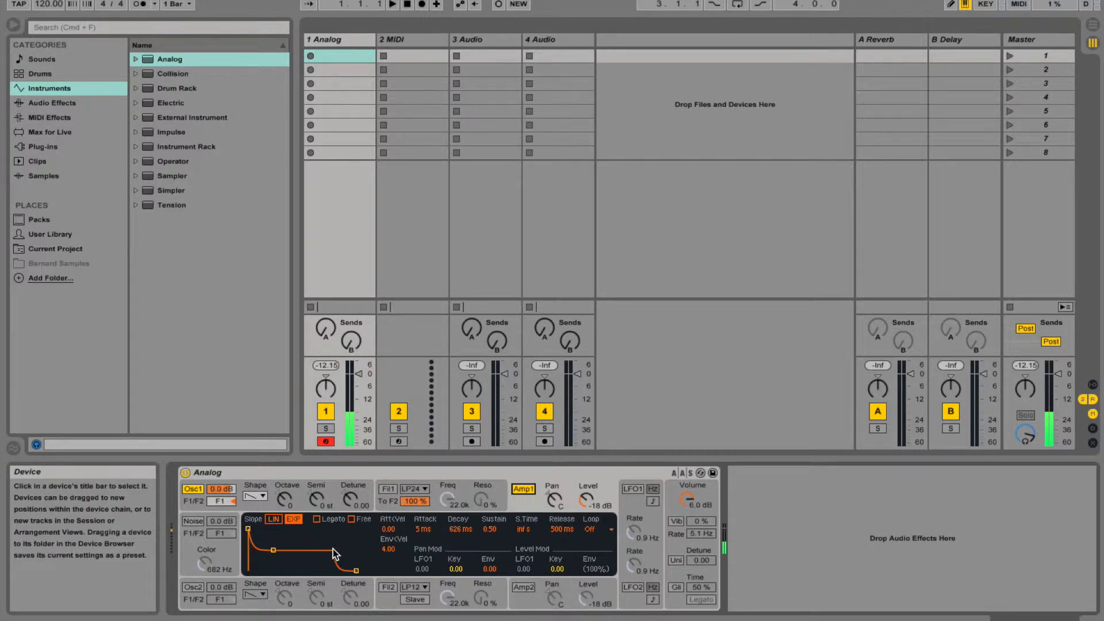
Step: Shorten the amplifier envelope's decay time to 5 ms
left_click(248, 529)
mouse_move(248, 529)
left_mouse_down()
mouse_move(292, 529)
mouse_move(248, 529)
left_mouse_up()
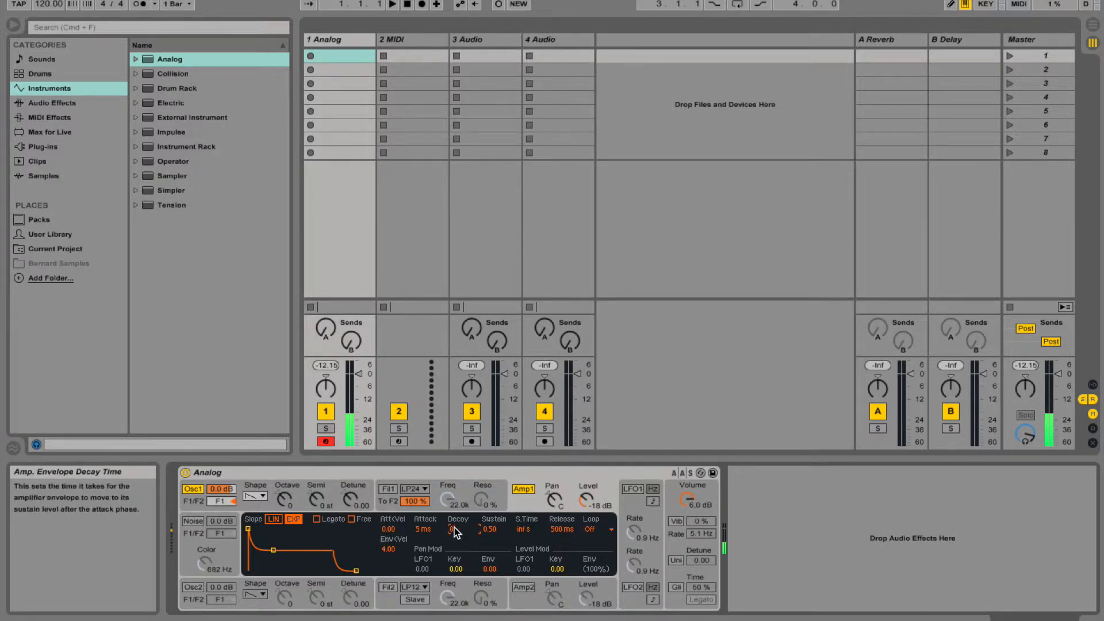
left_click_drag(455, 526, 454, 570)
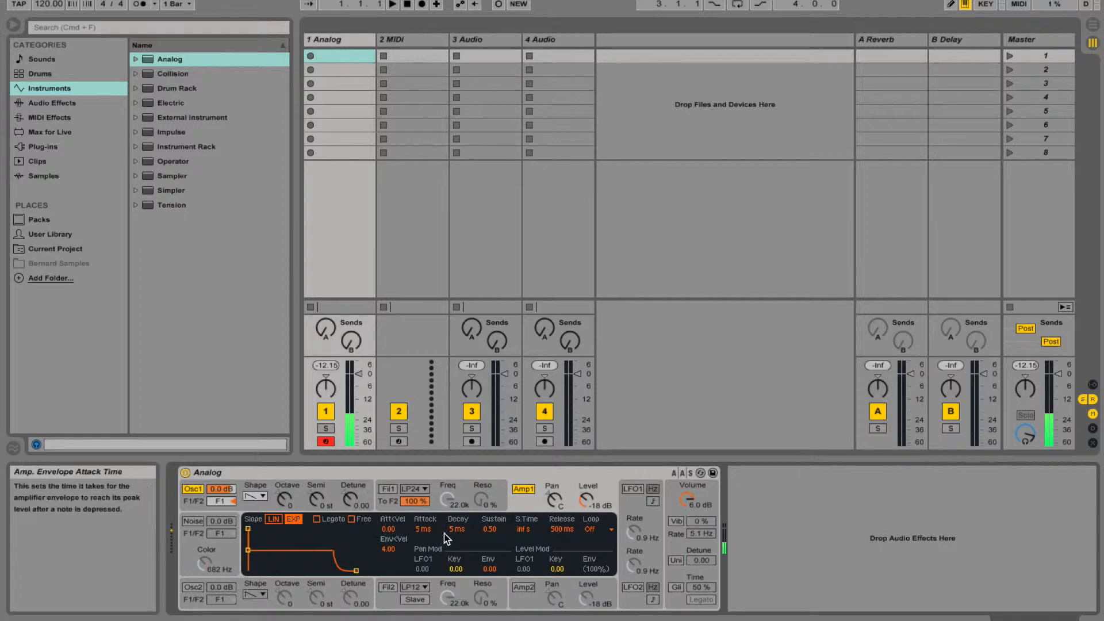
Step: Set the amplifier envelope's sustain level to 1 and its release time to 5 ms
left_click(492, 531)
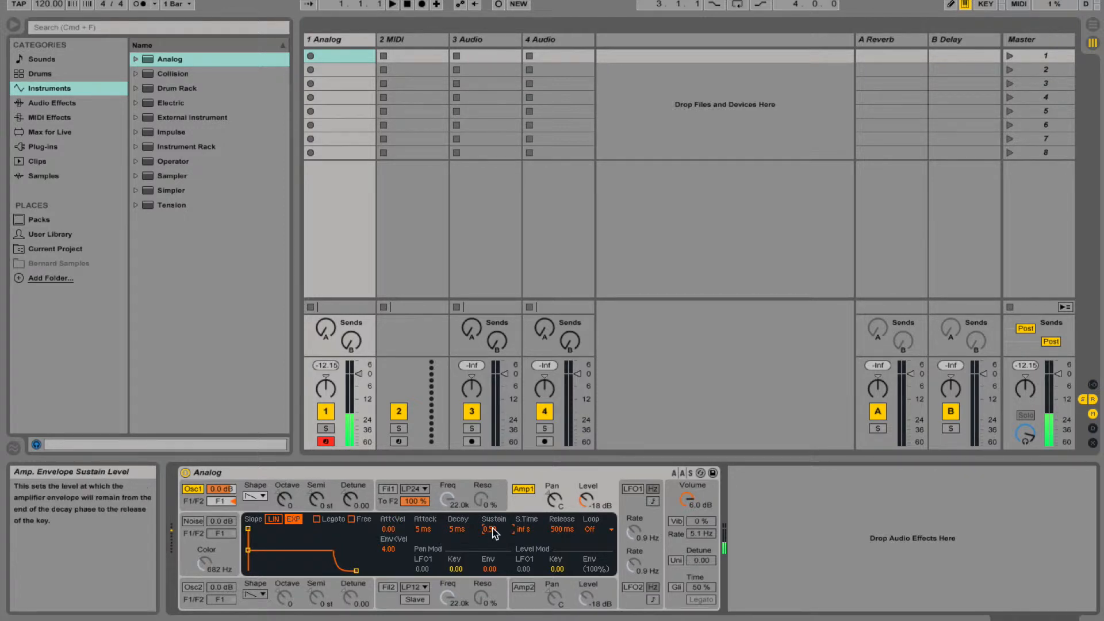
type("1")
key("Return")
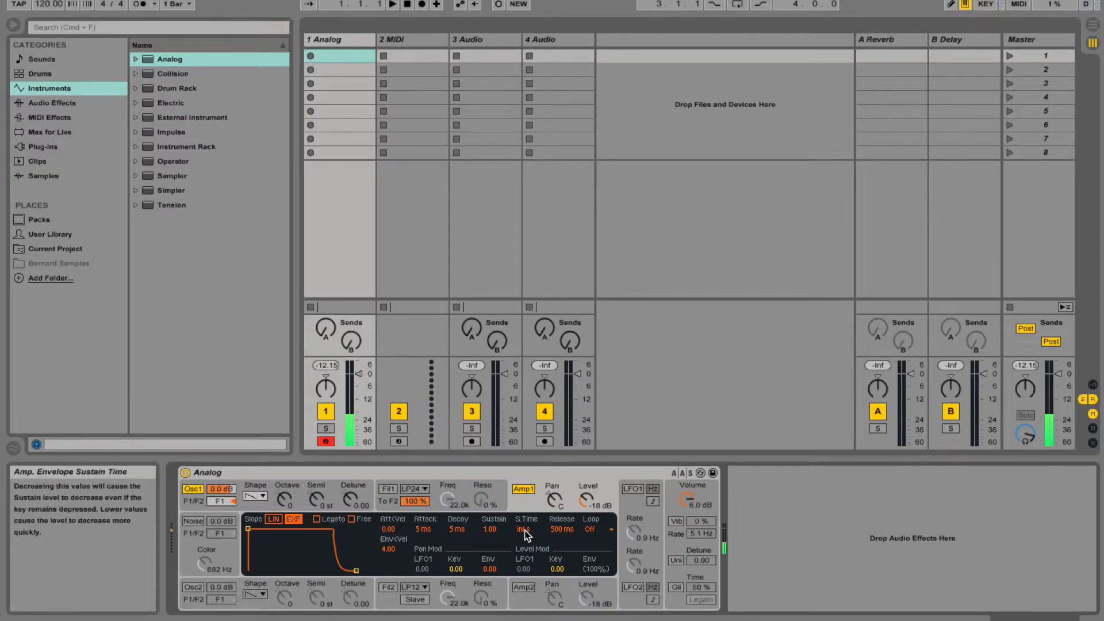
left_click(563, 533)
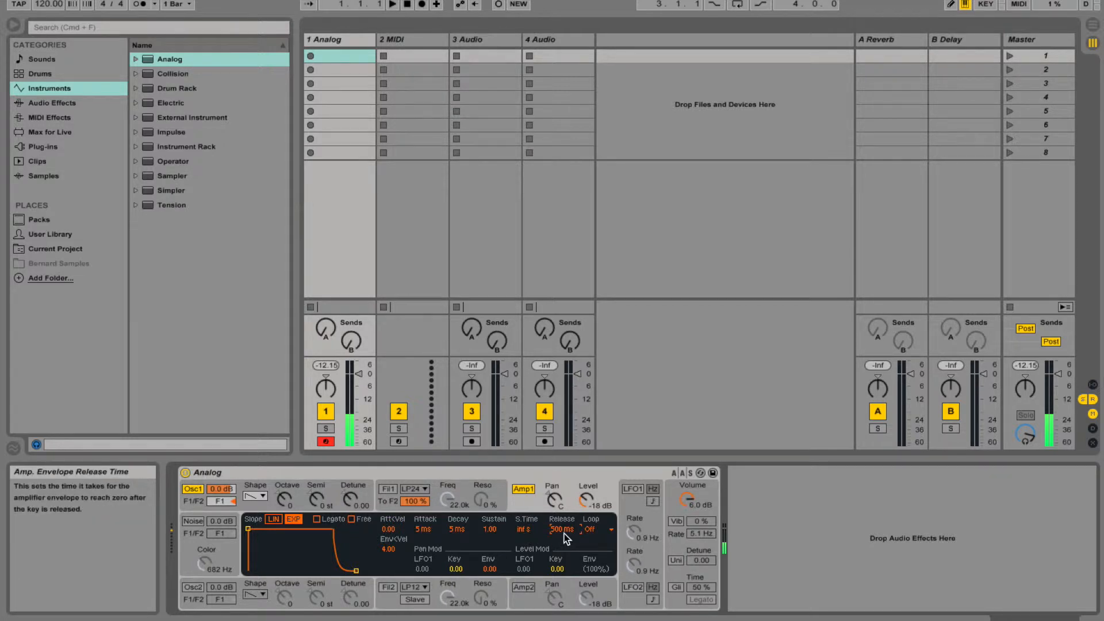
type("5")
key("Return")
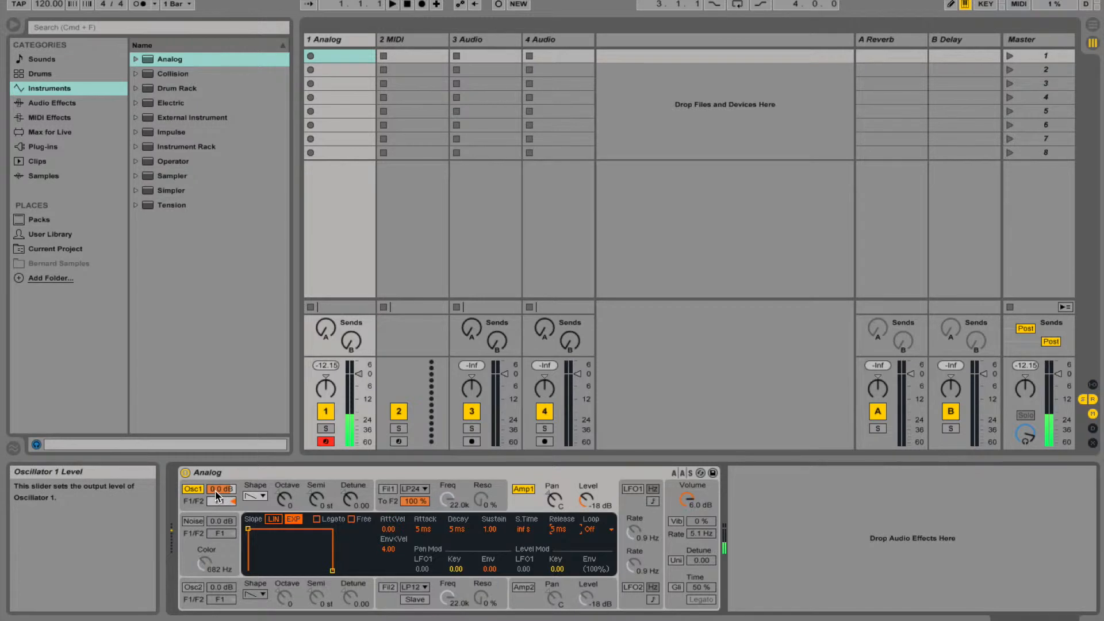
Step: Audition the sine, sawtooth, rectangle and white noise waveforms on Oscillator 1
left_click(263, 498)
left_click(253, 509)
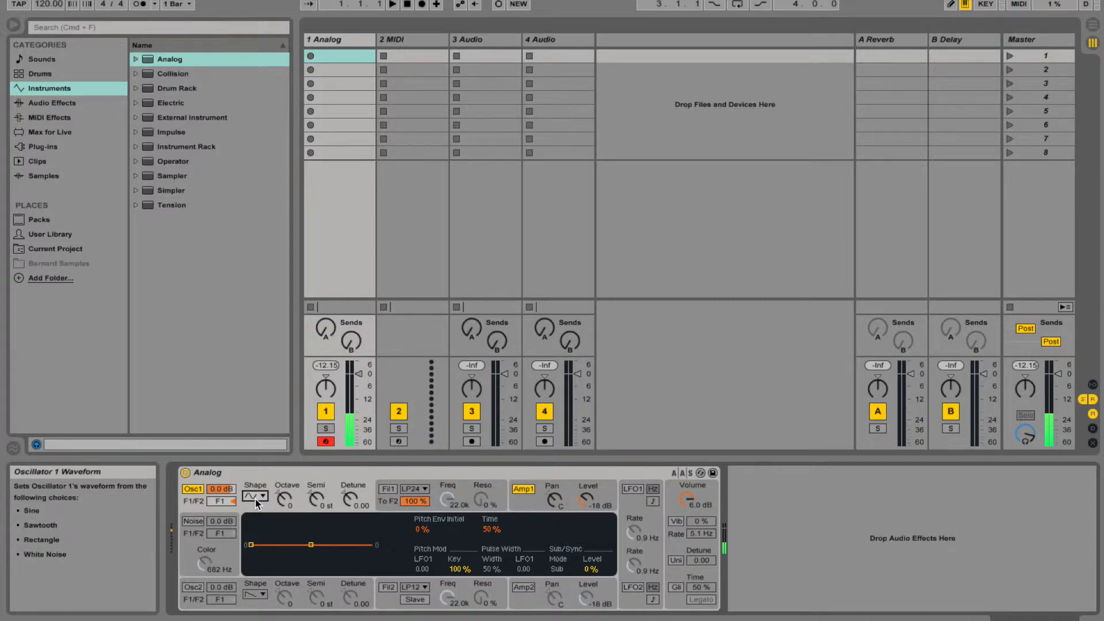
left_click(256, 496)
left_click(254, 517)
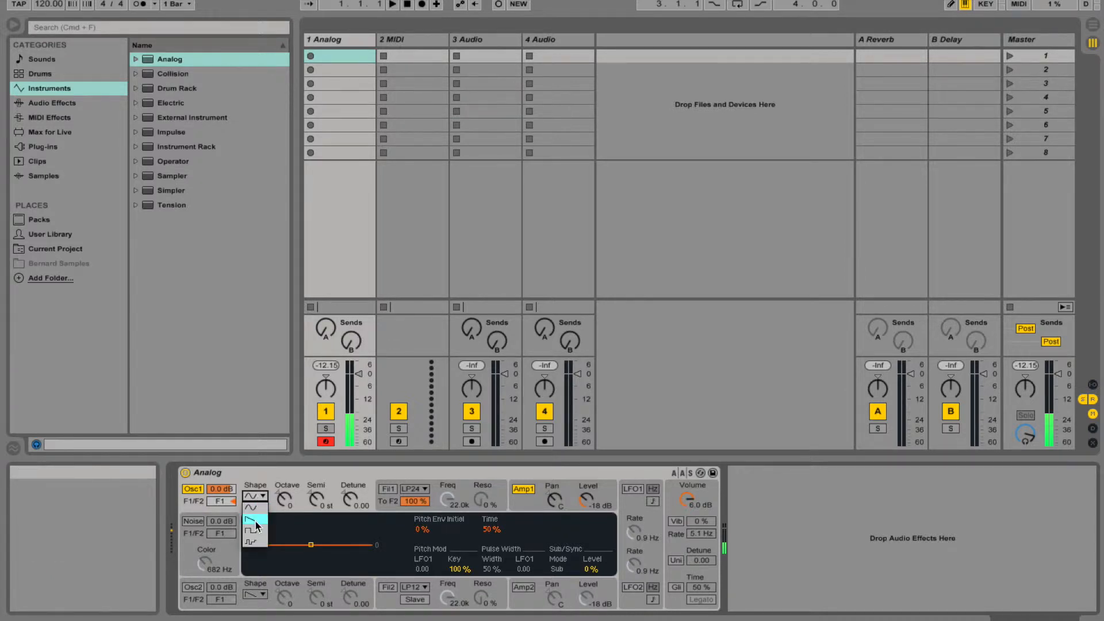
left_click(261, 496)
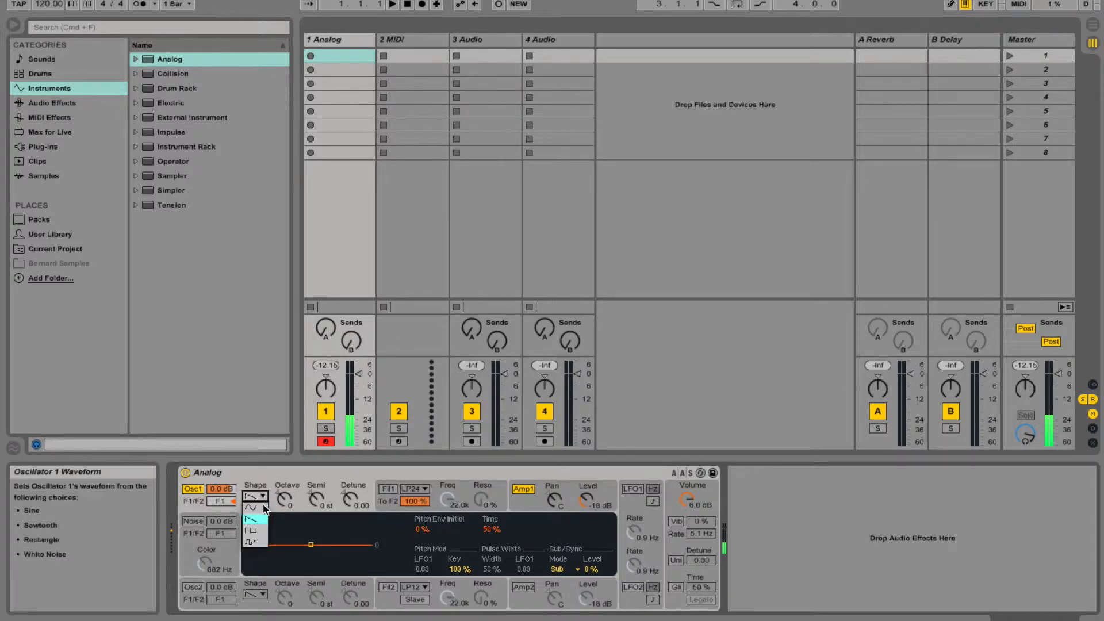
left_click(262, 531)
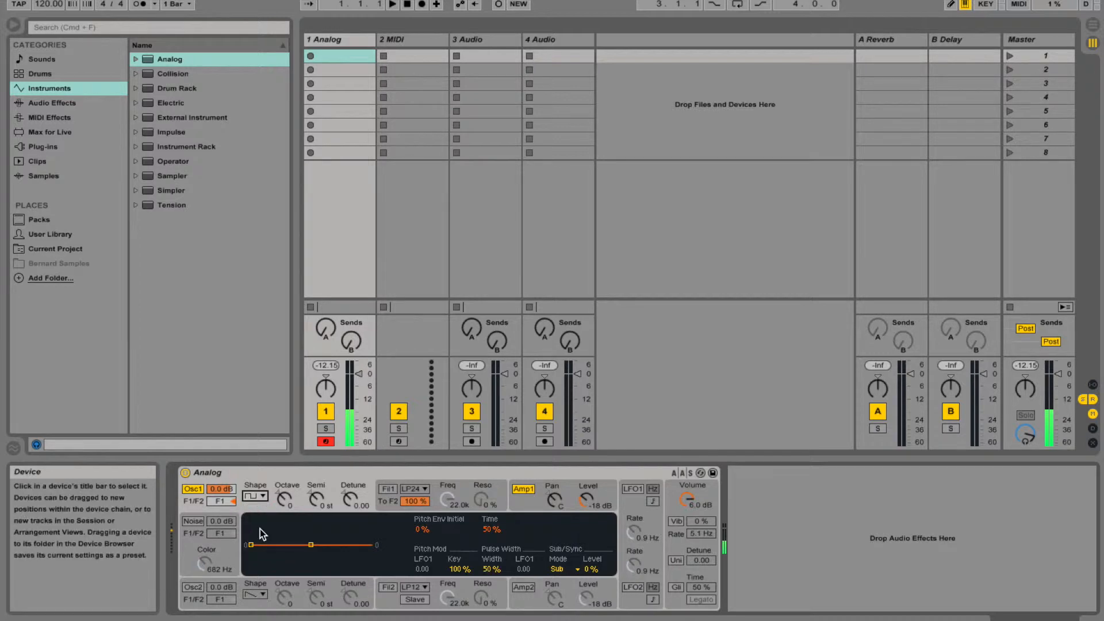
left_click(261, 495)
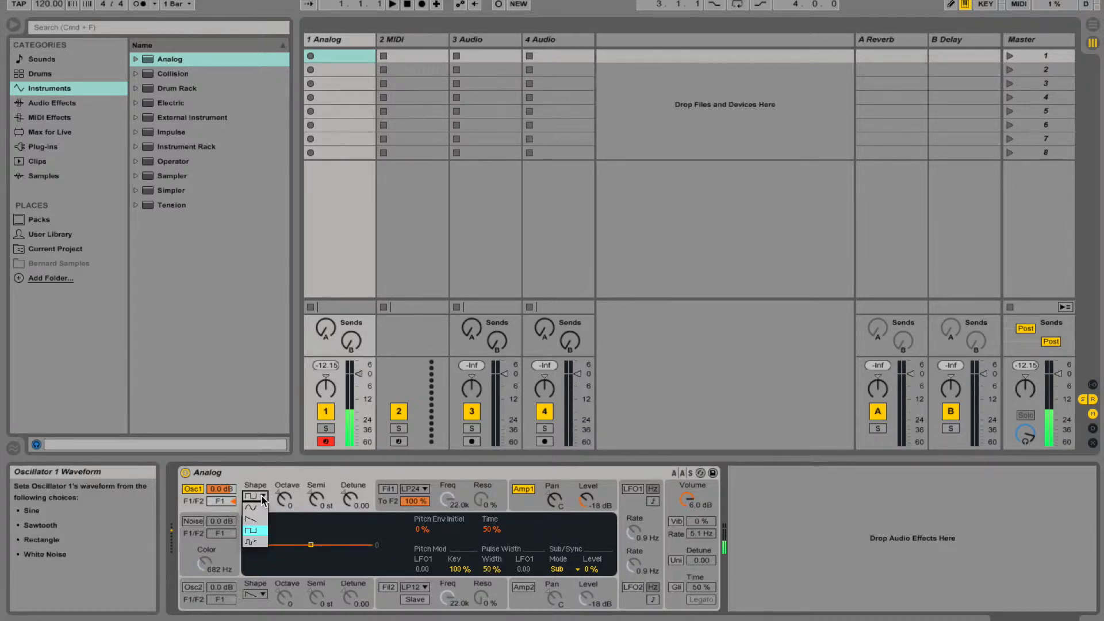
left_click(257, 546)
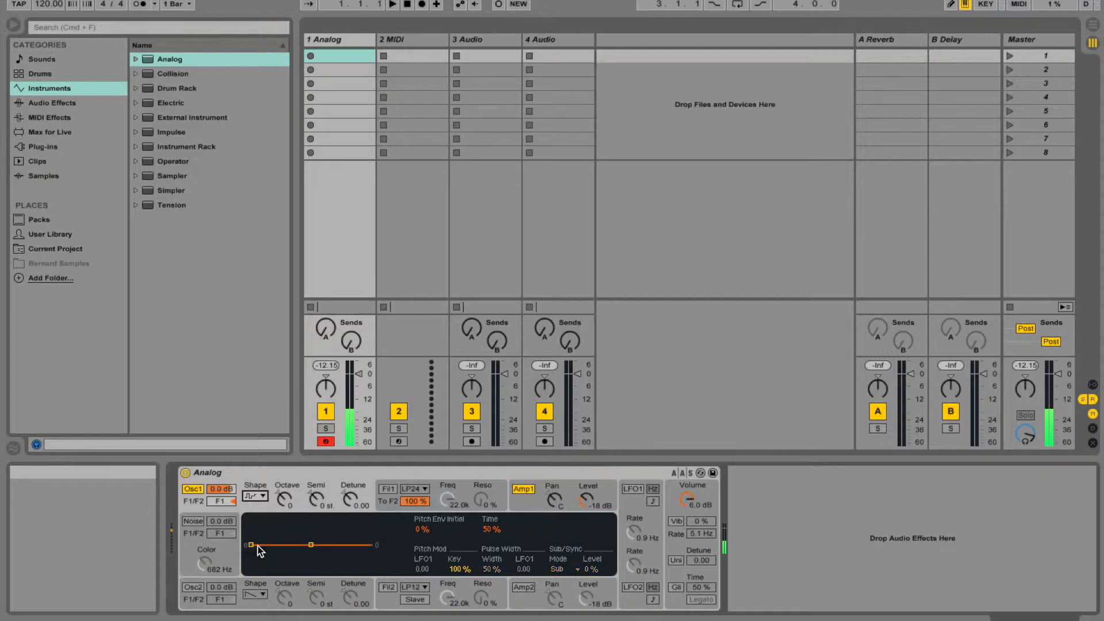
Step: Set Oscillator 1 to the rectangle waveform and its pulse width to 100 %
left_click(262, 497)
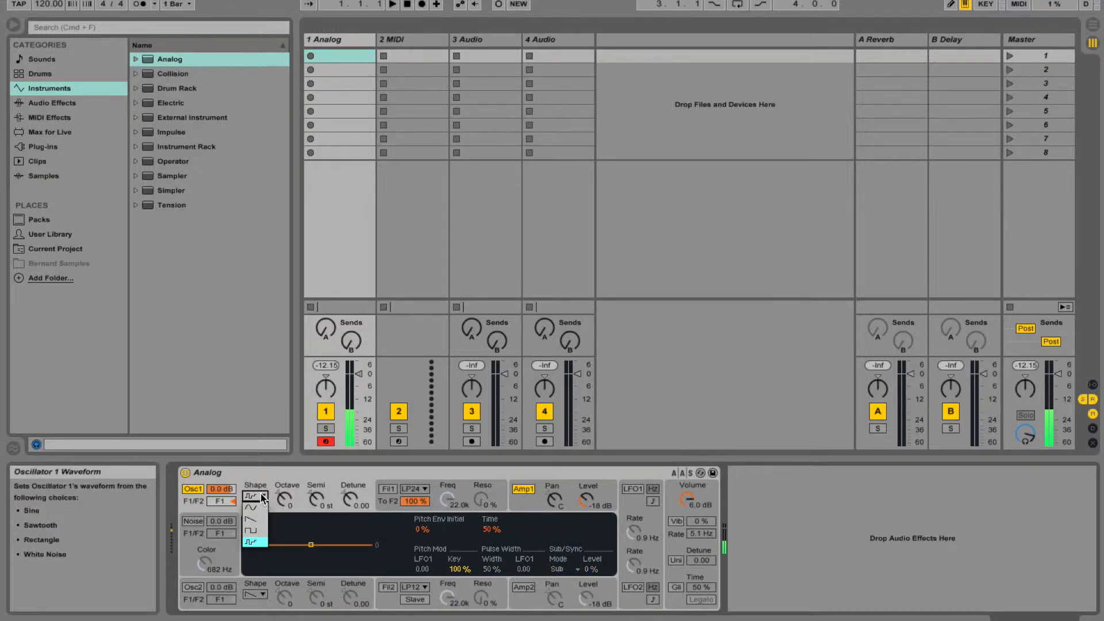
left_click(255, 534)
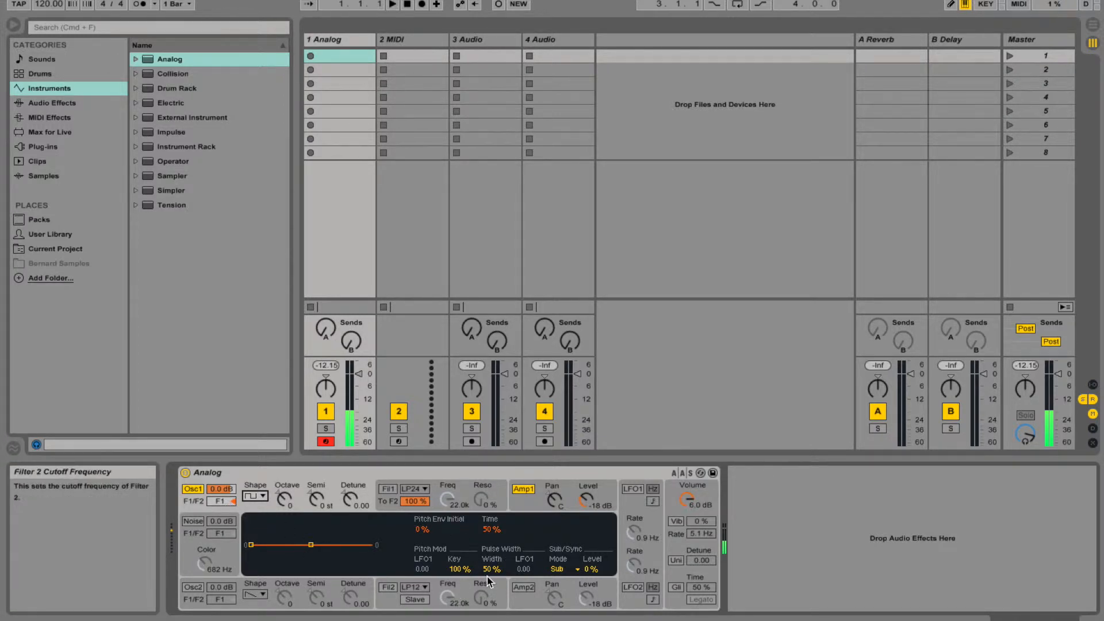
left_click_drag(491, 569, 491, 559)
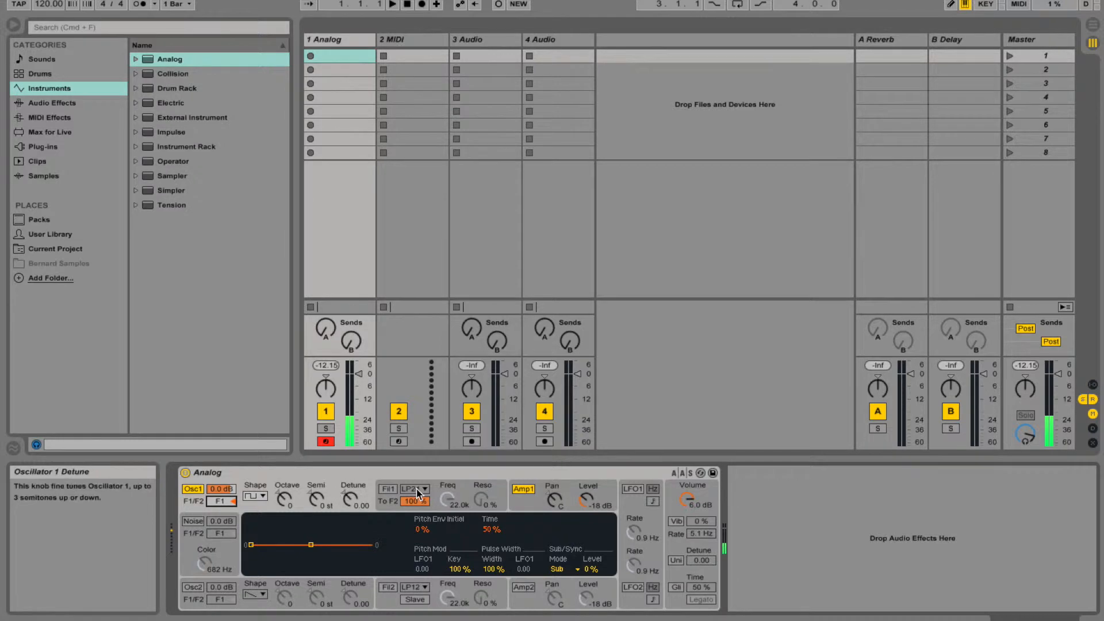
Step: Try out Oscillator 1's octave, semitone and detune transposition, returning each to zero
mouse_move(283, 488)
left_mouse_down()
mouse_move(283, 474)
mouse_move(283, 498)
mouse_move(283, 486)
left_mouse_up()
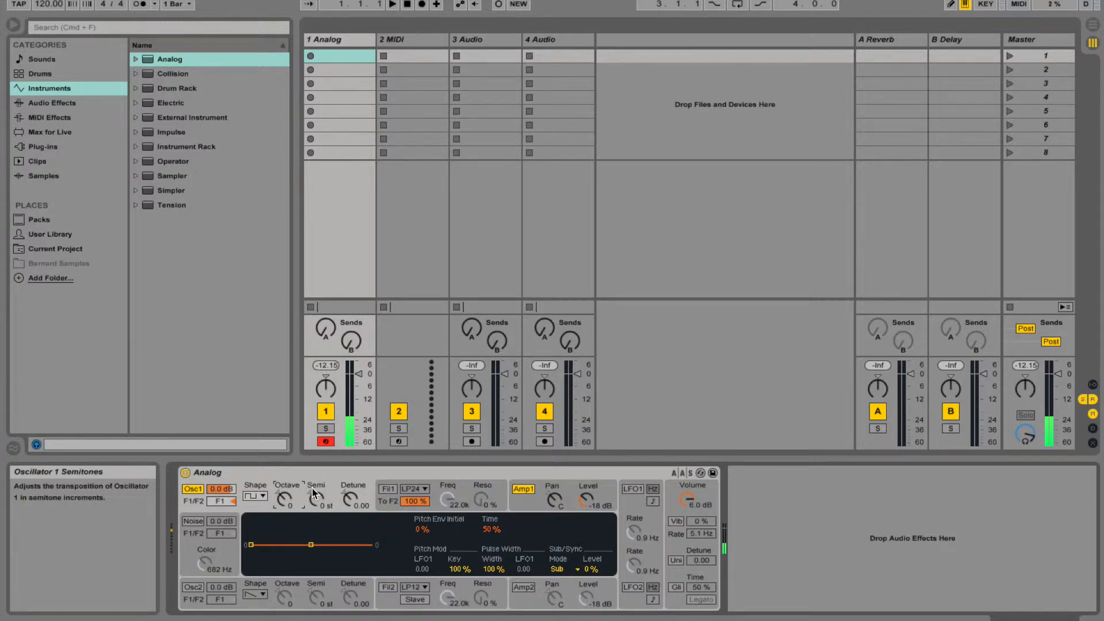
mouse_move(313, 491)
left_mouse_down()
mouse_move(312, 467)
mouse_move(313, 494)
left_mouse_up()
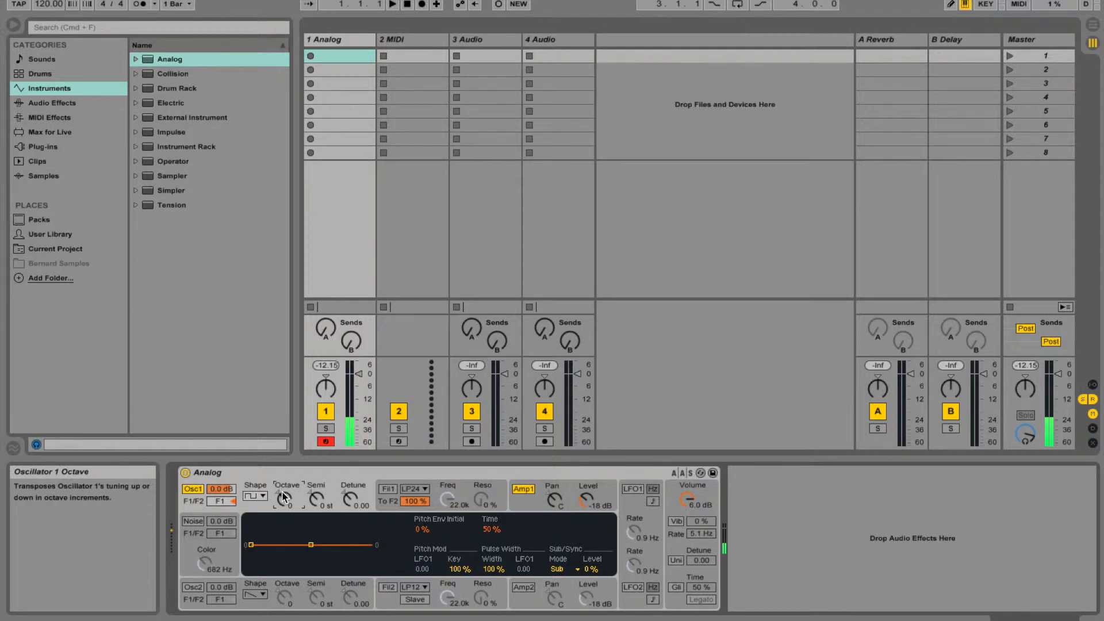
left_click_drag(284, 498, 336, 507)
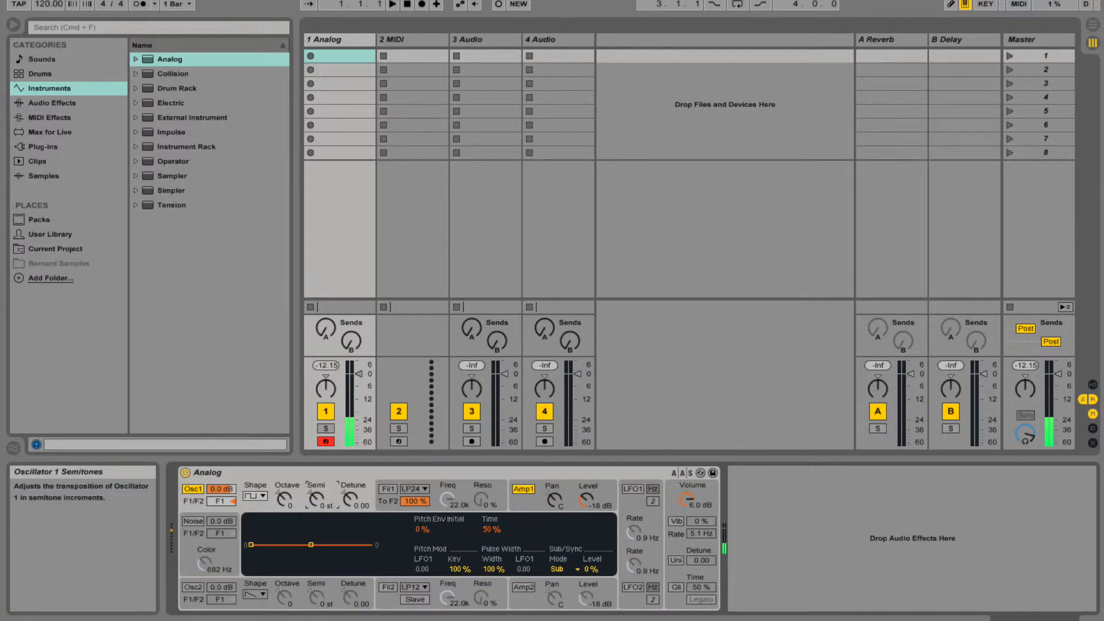
left_click(356, 496)
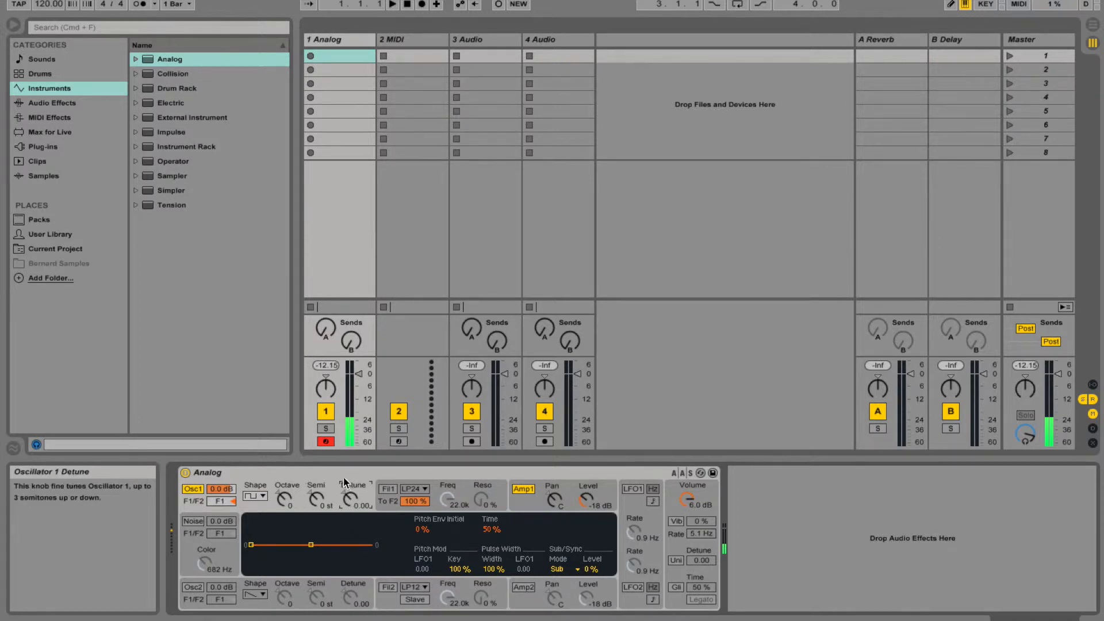
mouse_move(348, 484)
left_mouse_down()
mouse_move(347, 470)
mouse_move(347, 498)
left_mouse_up()
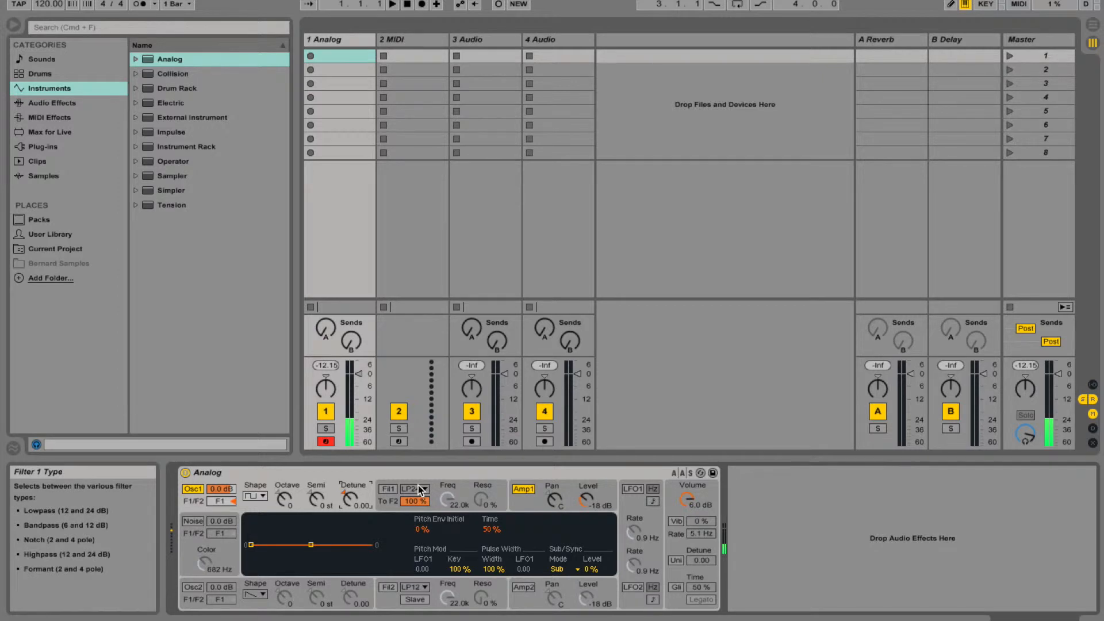
Step: Turn Filter 1 back on and sweep its cutoff frequency, ending at 22.0k
left_click(388, 490)
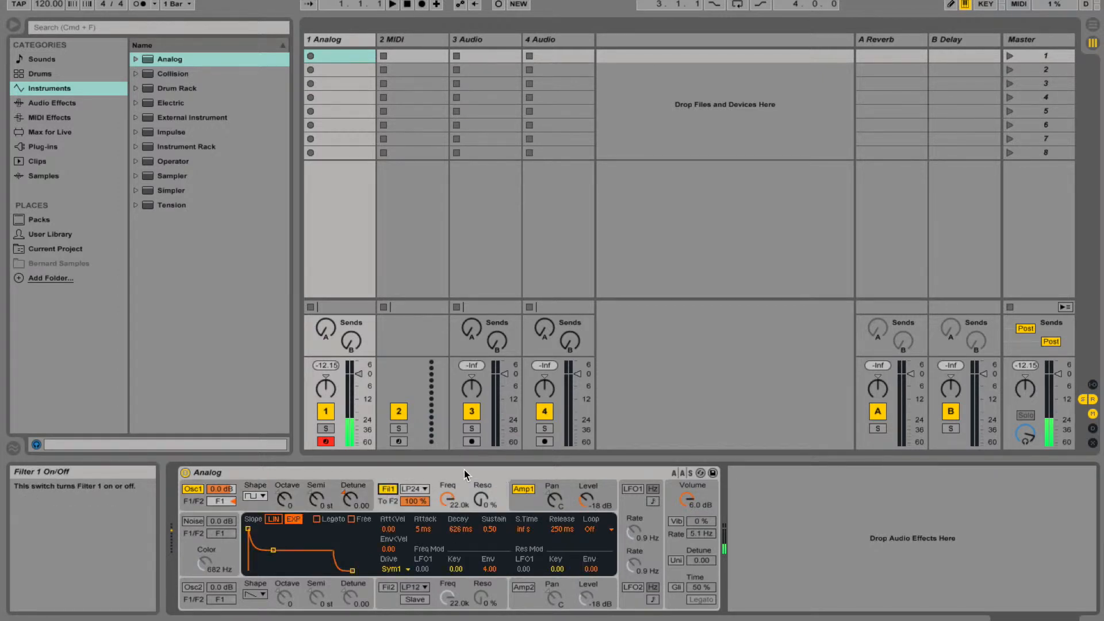
left_click(447, 499)
mouse_move(446, 499)
left_mouse_down()
mouse_move(446, 571)
mouse_move(447, 505)
left_mouse_up()
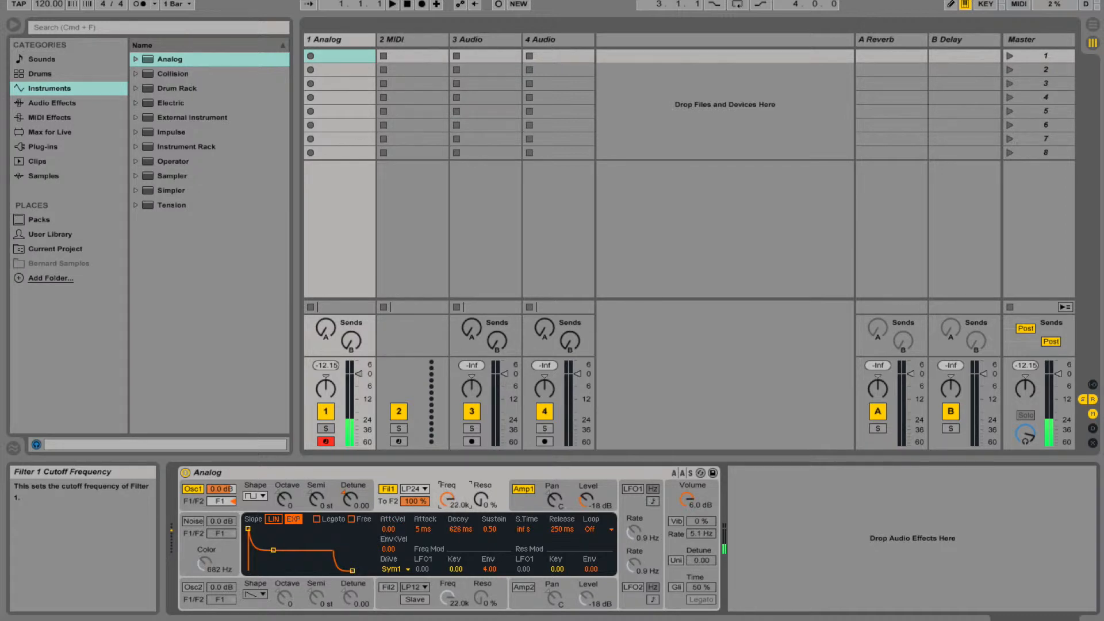
Step: Turn off Filter 1's drive, raise its resonance to 67 % and sweep the cutoff frequency to about 2.2k
left_click(402, 569)
left_click(394, 489)
left_click_drag(483, 495, 483, 454)
left_click_drag(445, 492, 489, 488)
left_click_drag(481, 495, 481, 518)
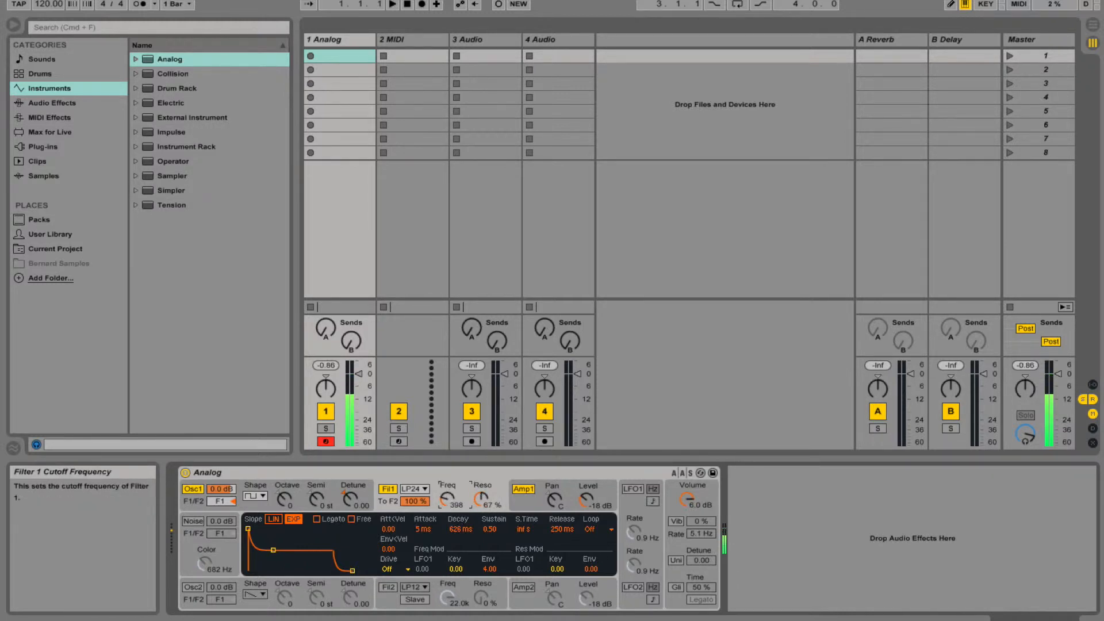
mouse_move(447, 498)
left_mouse_down()
mouse_move(446, 477)
mouse_move(447, 518)
mouse_move(444, 509)
left_mouse_up()
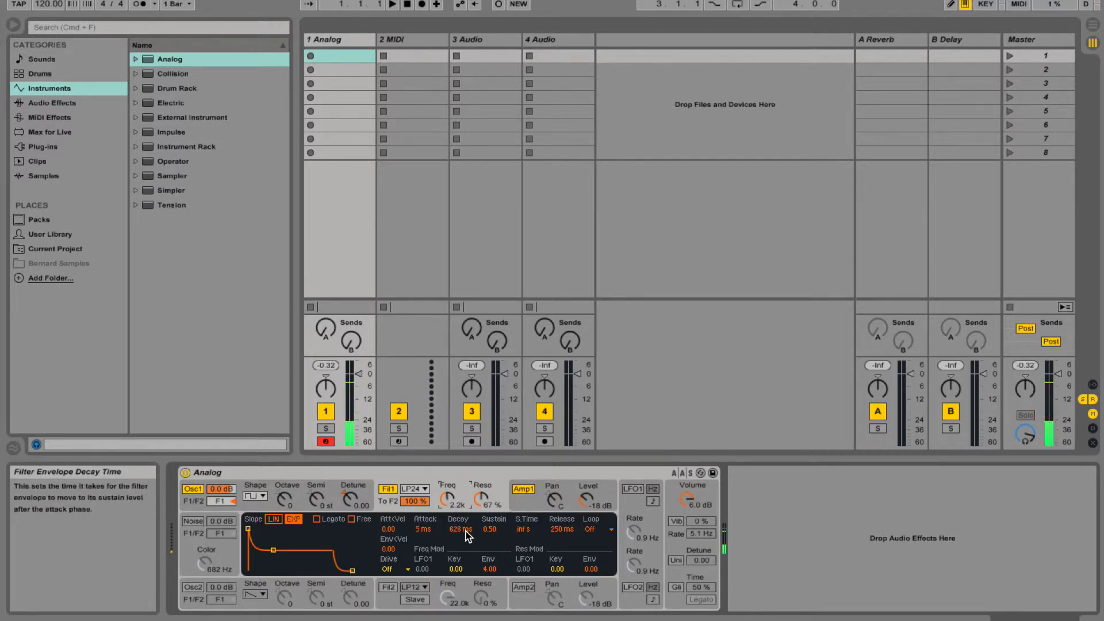
Step: Compare the envelope displays of Amplifier 1 and Filter 1, ending on the amplifier's envelope
left_click(555, 493)
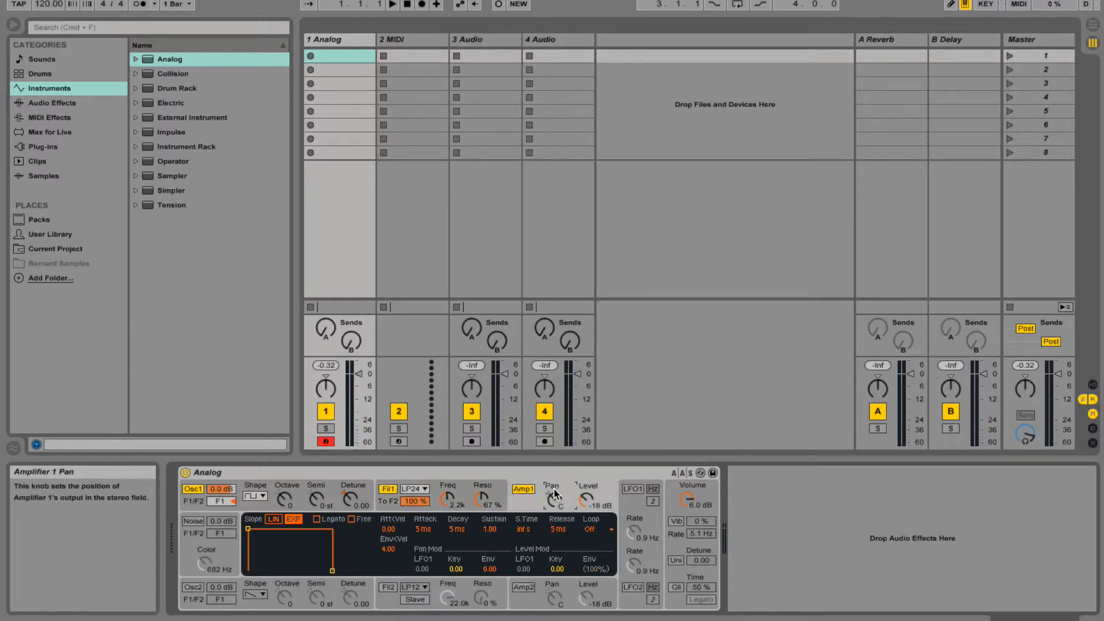
left_click(464, 488)
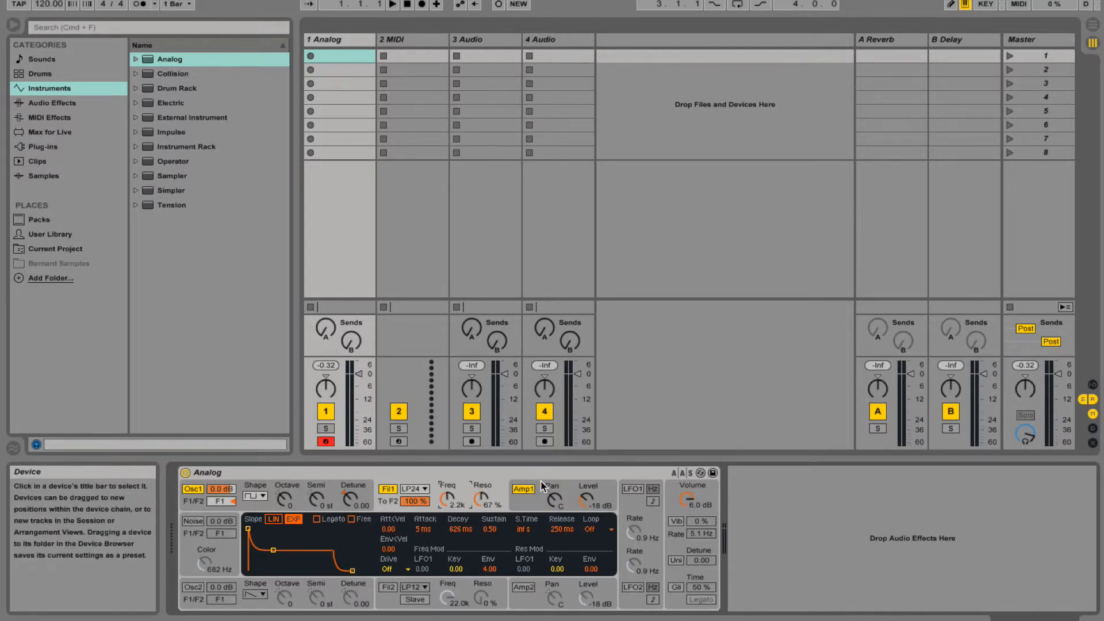
left_click(553, 493)
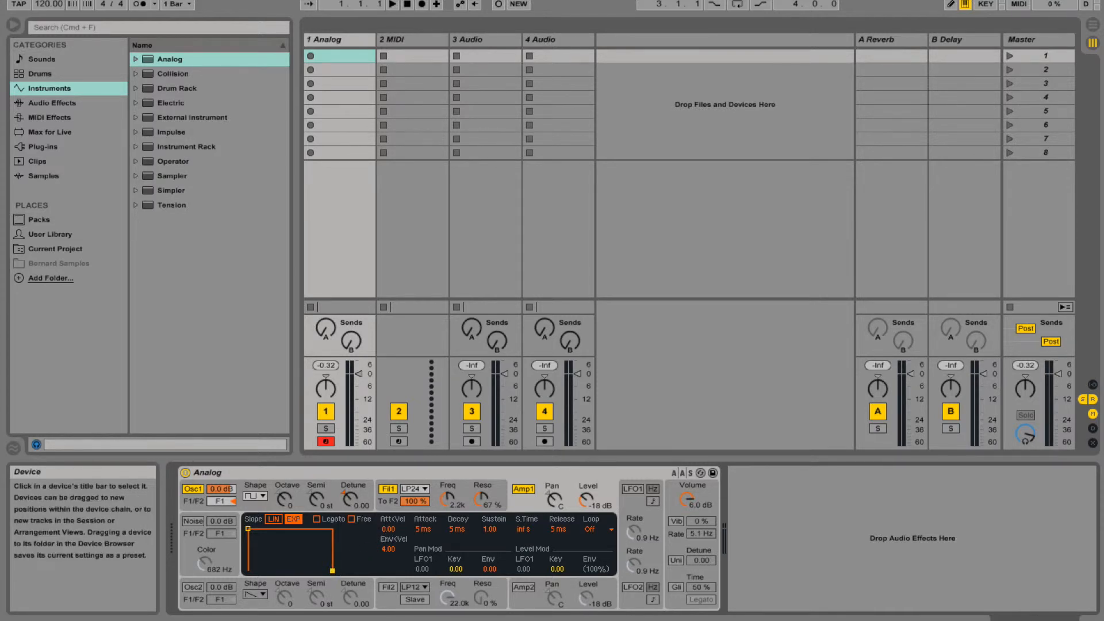
Step: Reshape the amplifier envelope to about 965 ms attack, 723 ms decay and 0.66 sustain, trying a 15 s release before setting it to 5 ms
left_click_drag(332, 571, 374, 570)
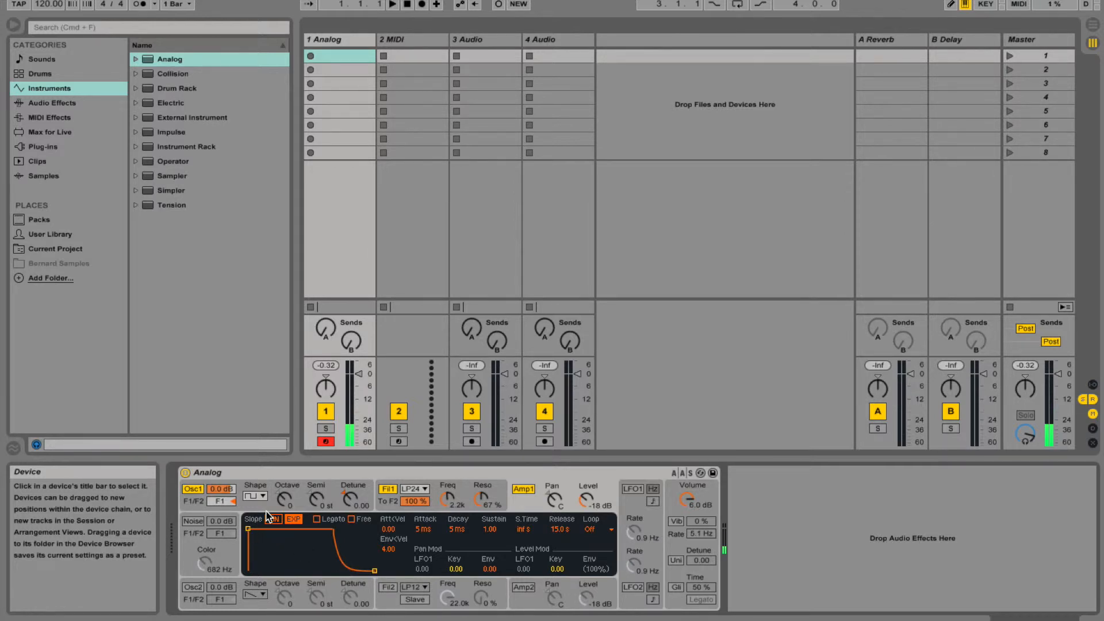
left_click_drag(250, 530, 275, 527)
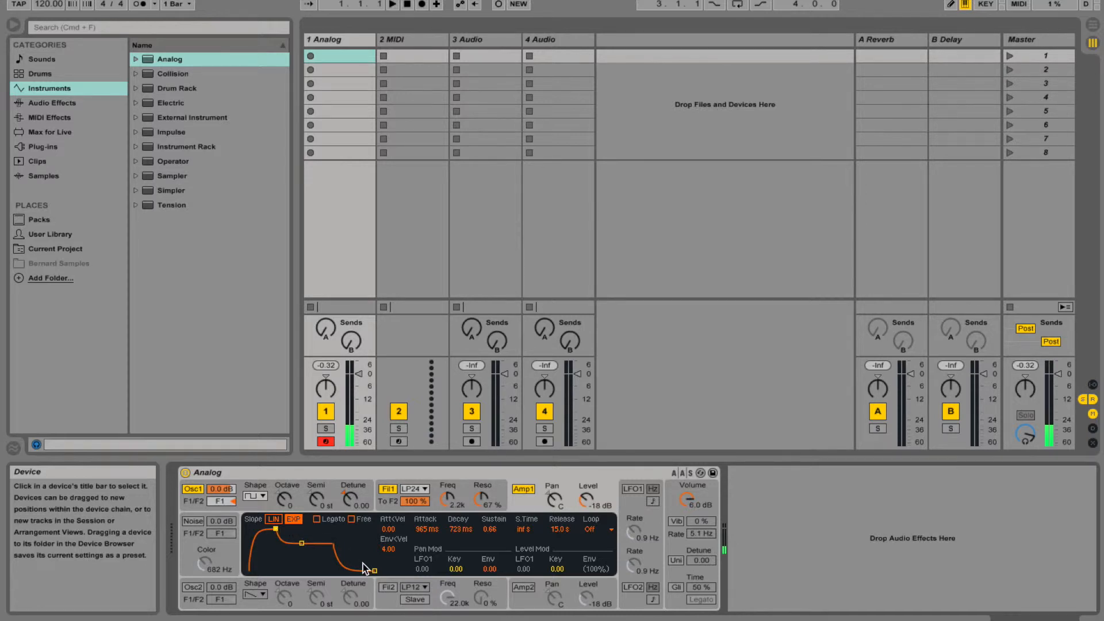
left_click_drag(374, 570, 332, 571)
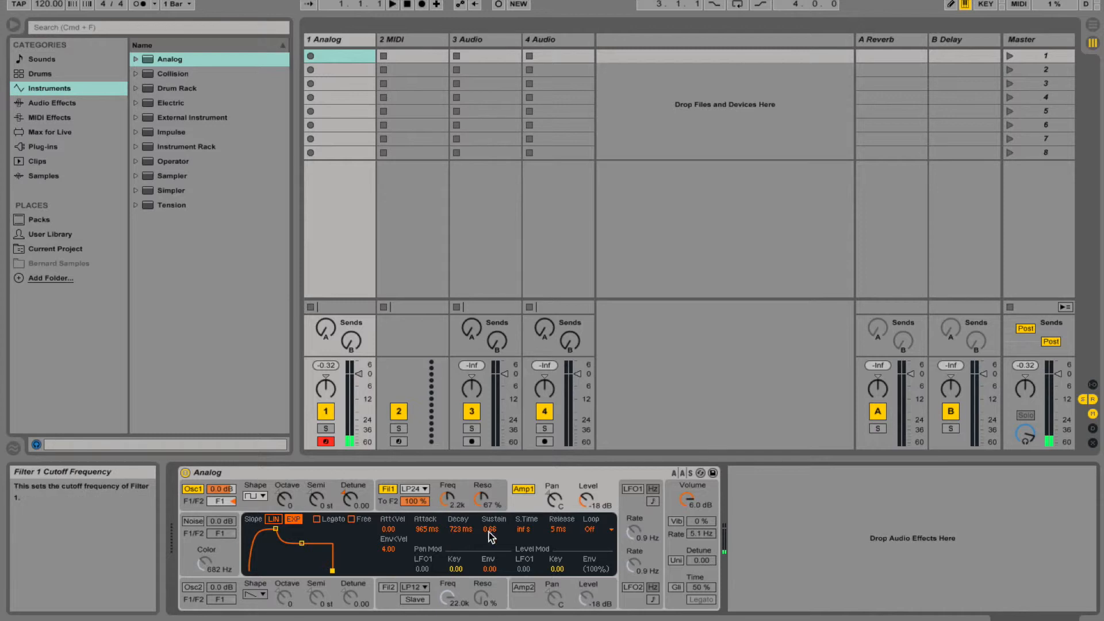
Step: Shorten Amplifier 1's envelope to 5 ms attack and 5 ms decay with the sustain at 0.00
left_click_drag(488, 534, 488, 575)
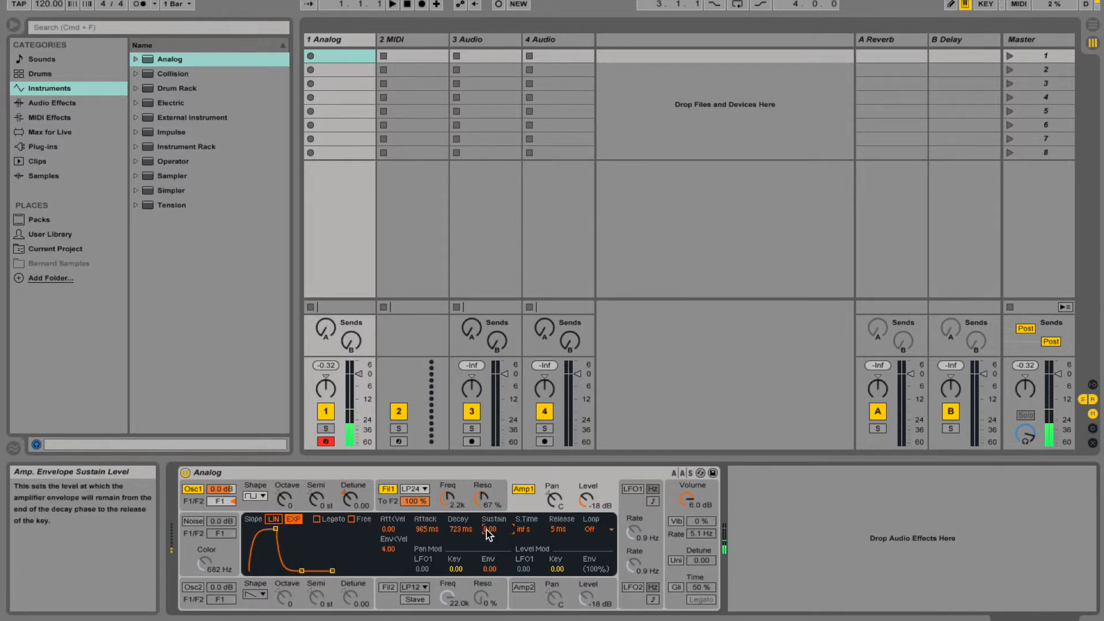
left_click_drag(425, 530, 425, 575)
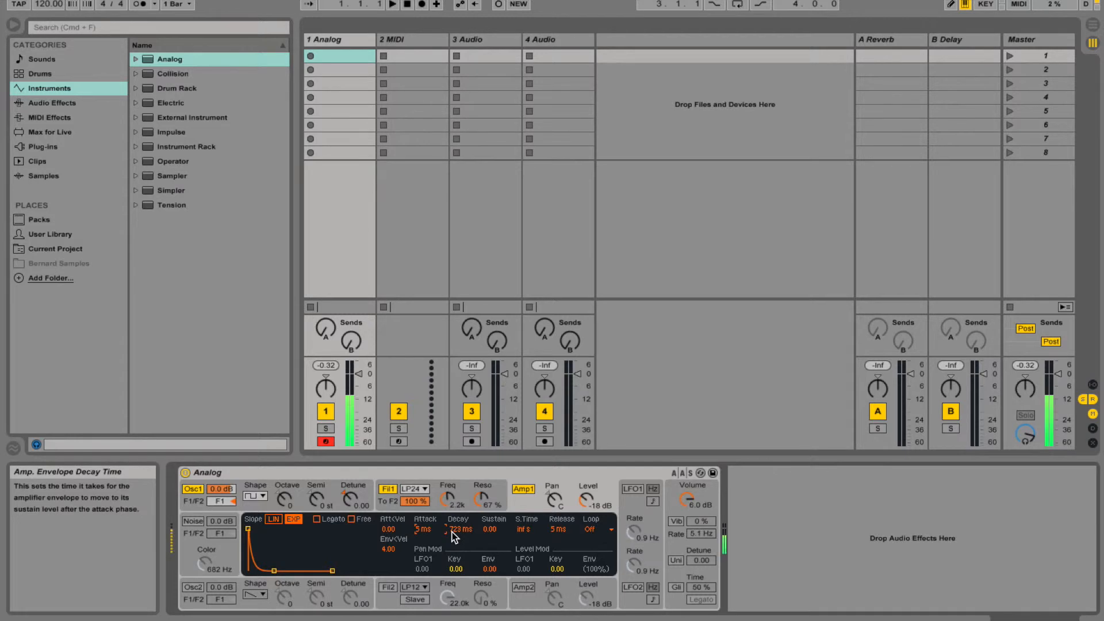
left_click_drag(454, 536, 454, 569)
left_click_drag(465, 534, 465, 546)
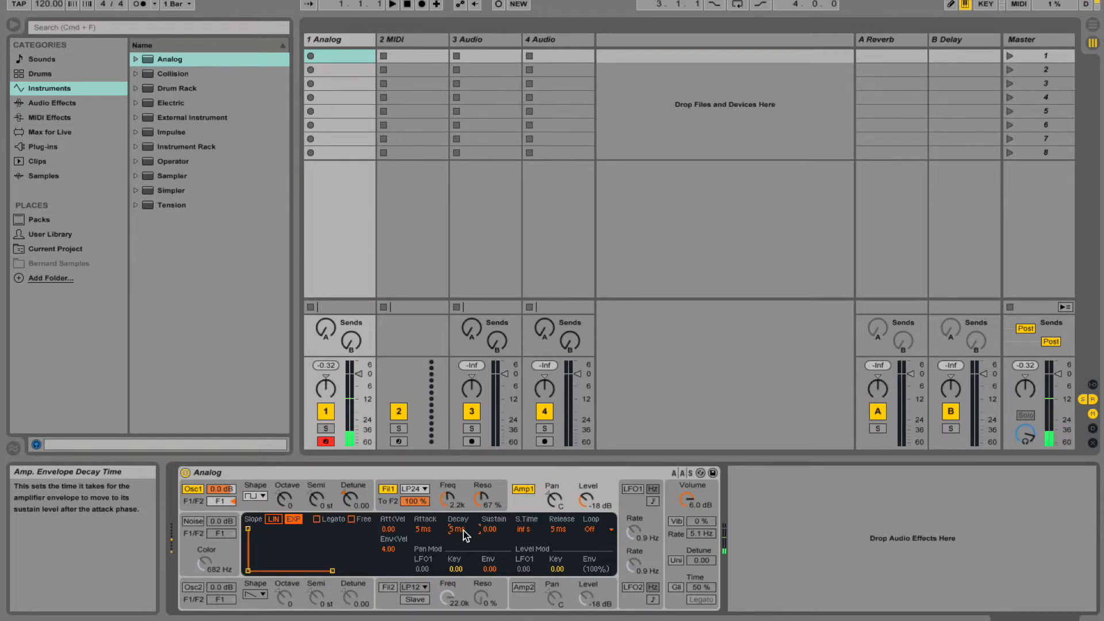
Step: Try another waveform shape on Oscillator 1 and return it to the rectangle wave
left_click(259, 497)
left_click(257, 520)
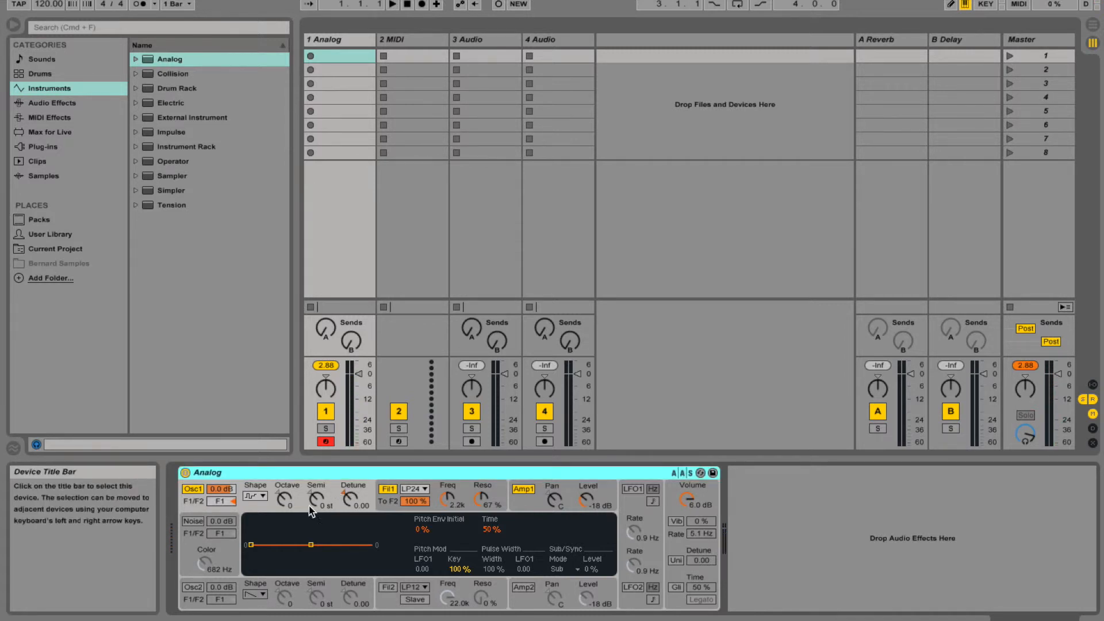
left_click(243, 472)
left_click(245, 506)
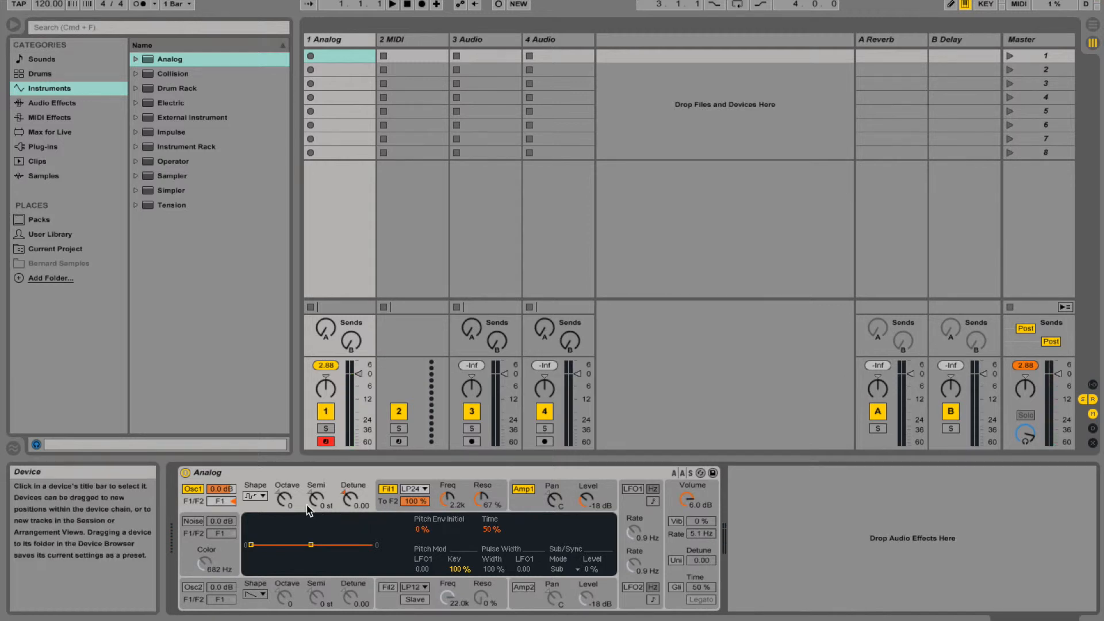
left_click(263, 496)
left_click(260, 529)
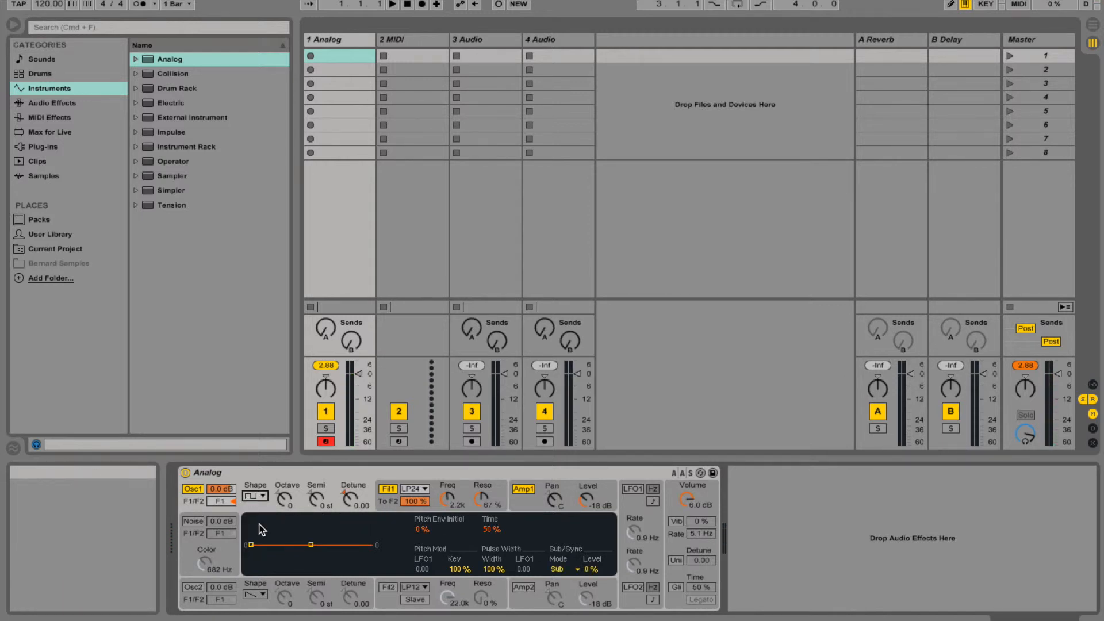
Step: Set Oscillator 1's pitch envelope to an initial level of -77 % and a time of 7 %
left_click_drag(424, 530, 424, 594)
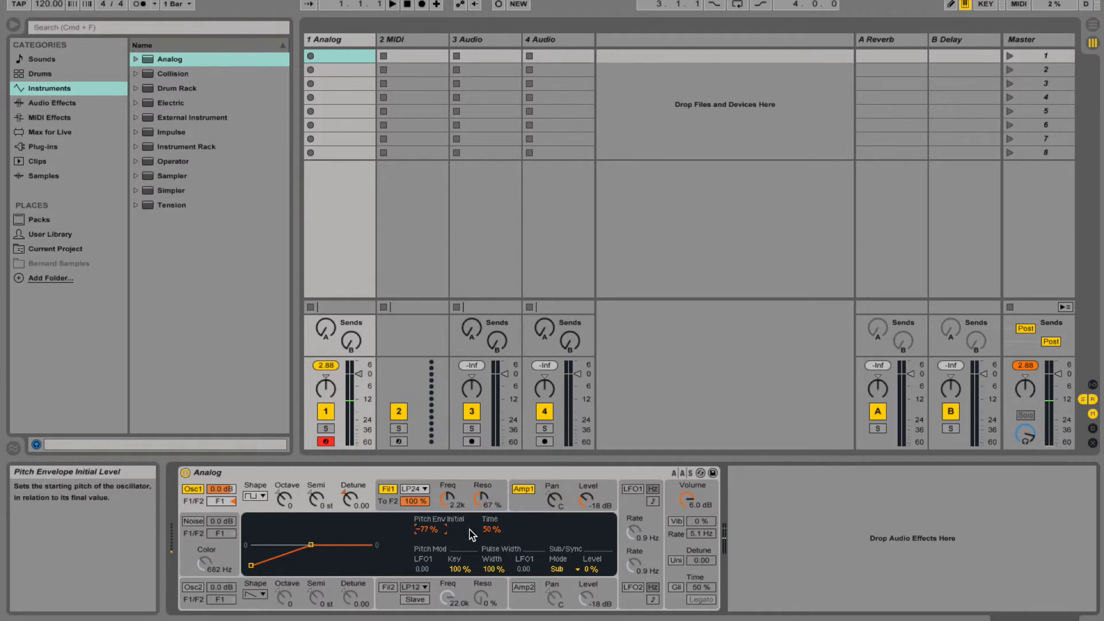
left_click_drag(496, 525, 495, 543)
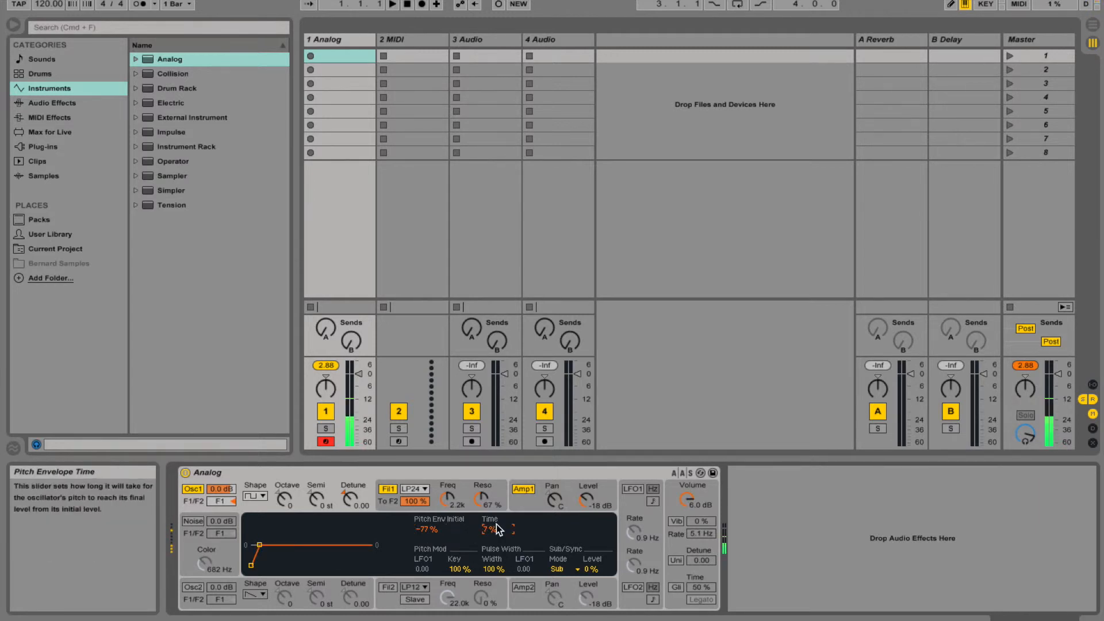
Step: Raise Filter 1's cutoff frequency to 10.1k and lengthen Amplifier 1's envelope release to 80 ms
left_click(448, 497)
mouse_move(447, 497)
left_mouse_down()
mouse_move(448, 509)
mouse_move(448, 497)
left_mouse_up()
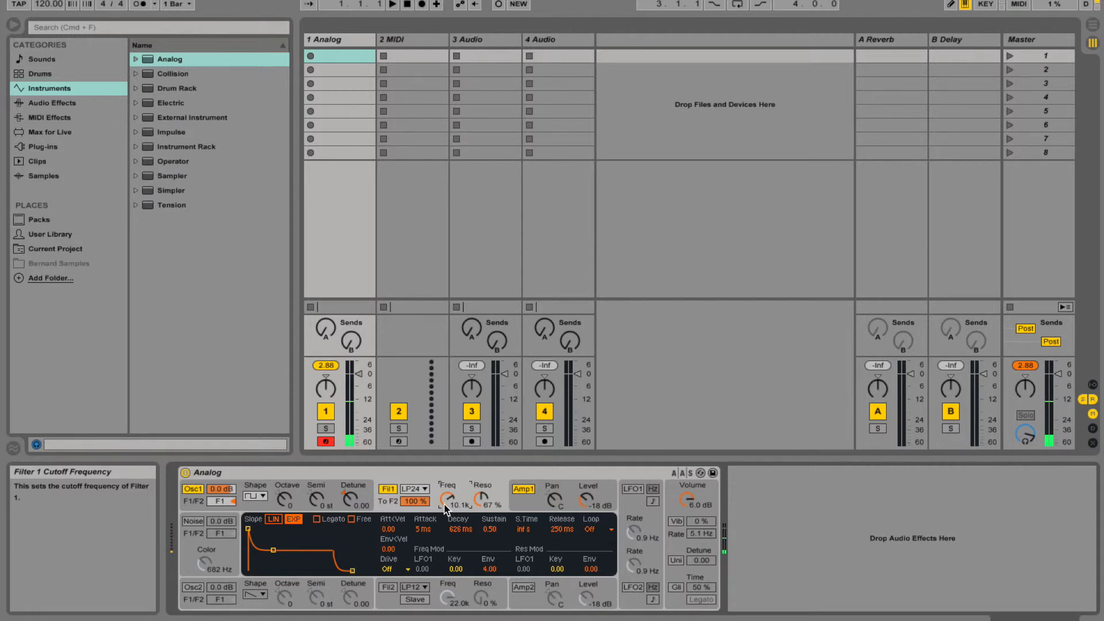
left_click(573, 495)
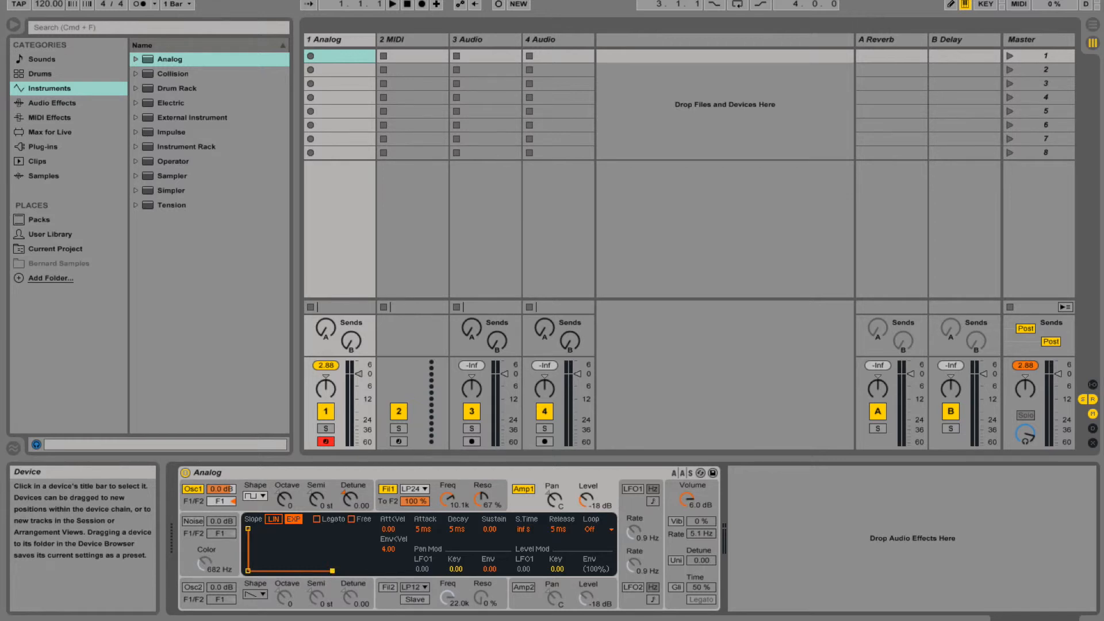
left_click_drag(558, 528, 556, 516)
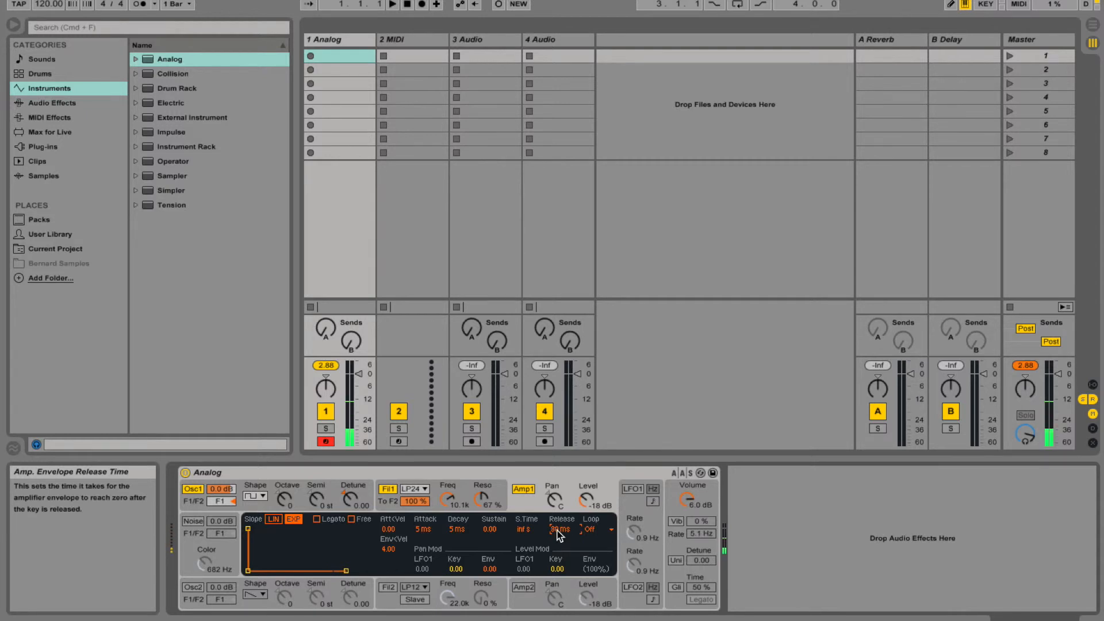
Step: Lengthen Oscillator 1's pitch envelope time to 36 % and bring its starting point back up to the zero line
left_click(239, 481)
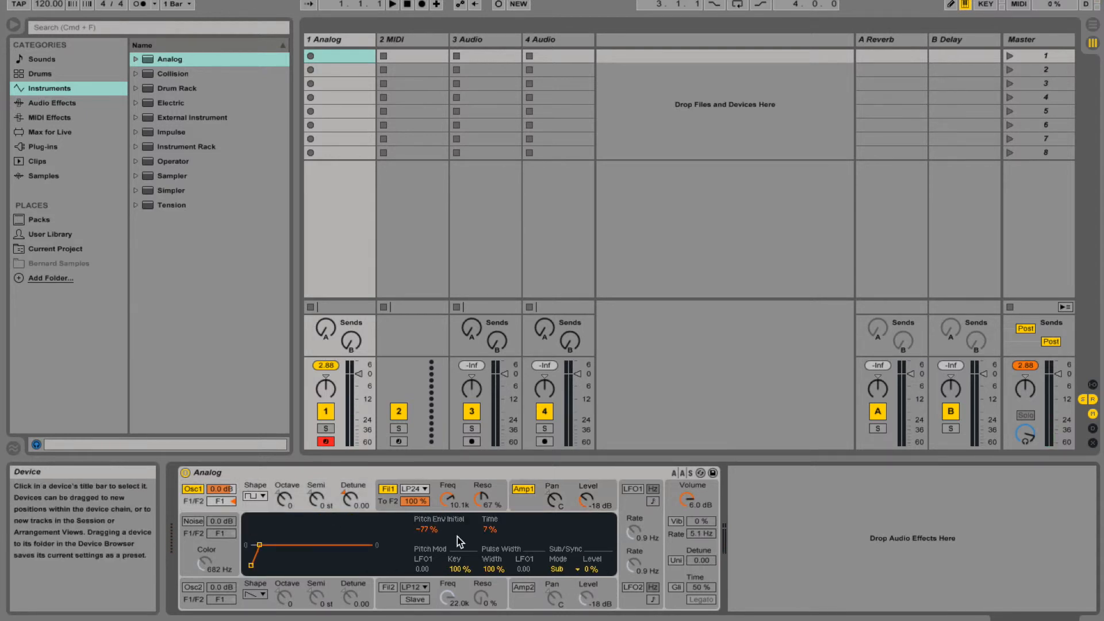
left_click_drag(260, 546, 294, 548)
left_click(280, 471)
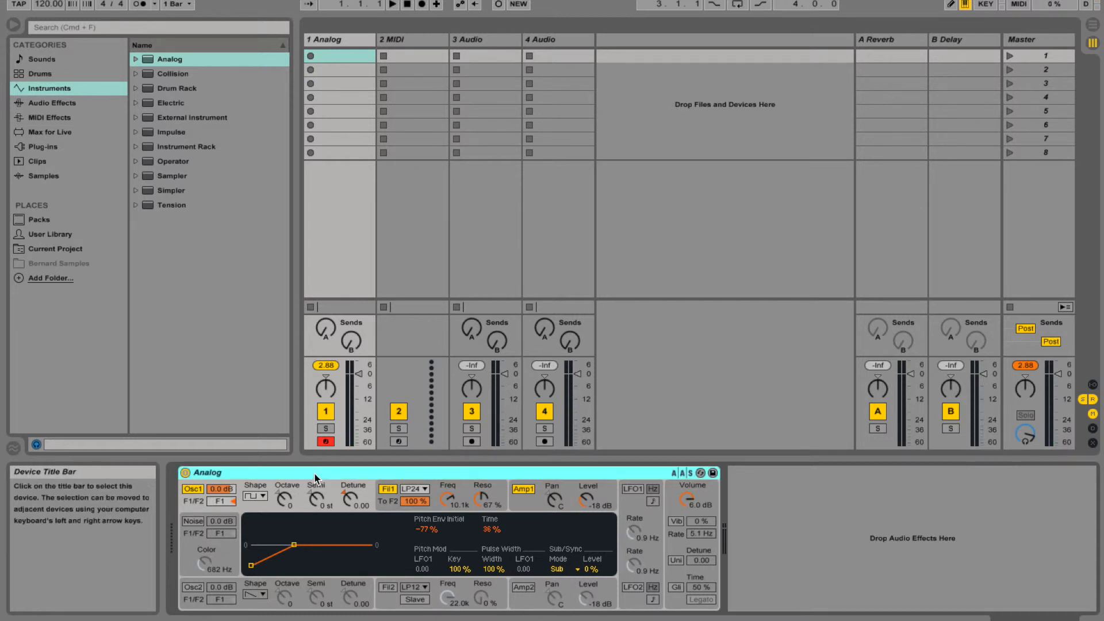
left_click(252, 564)
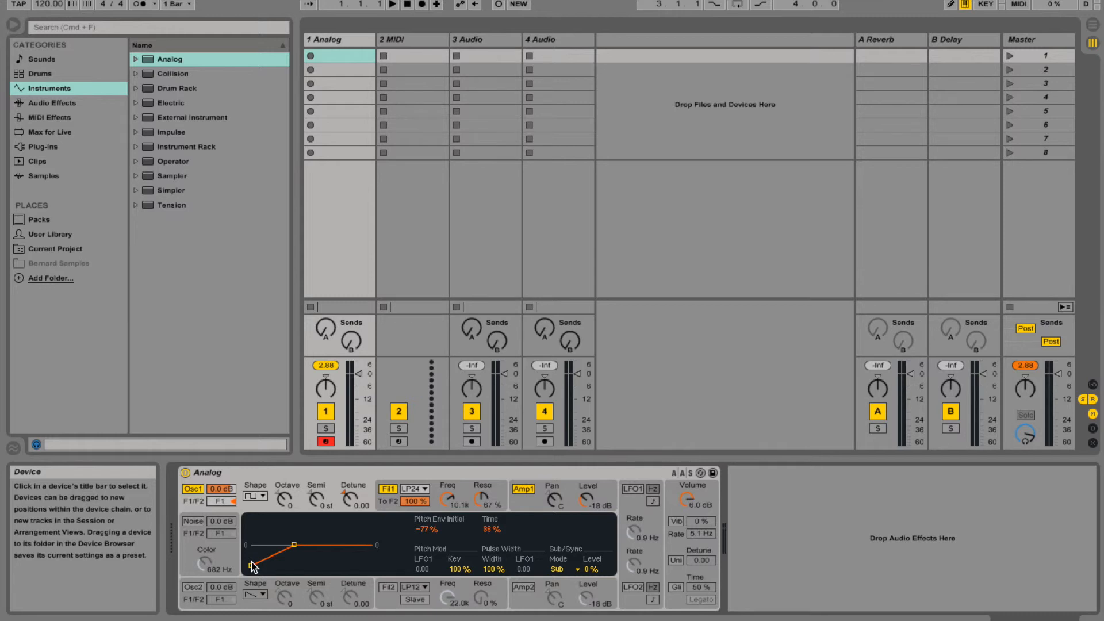
mouse_move(251, 565)
left_mouse_down()
mouse_move(252, 532)
mouse_move(251, 545)
left_mouse_up()
Step: Reshape Amplifier 1's envelope to a 2.65 s decay and 0.48 sustain
left_click(454, 486)
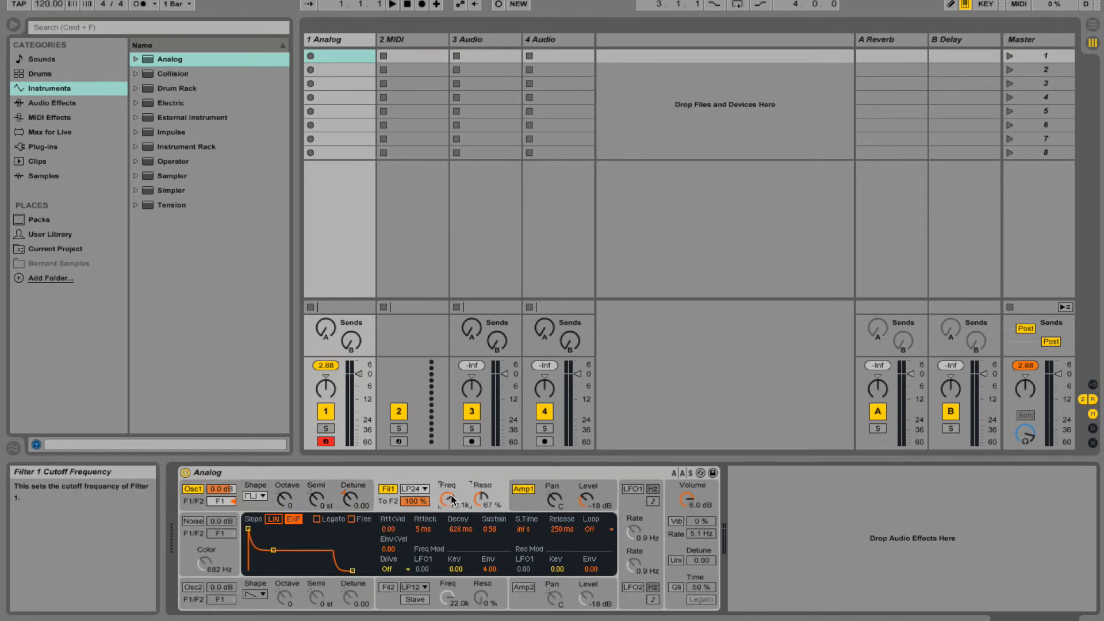
left_click(541, 483)
left_click_drag(248, 570, 280, 551)
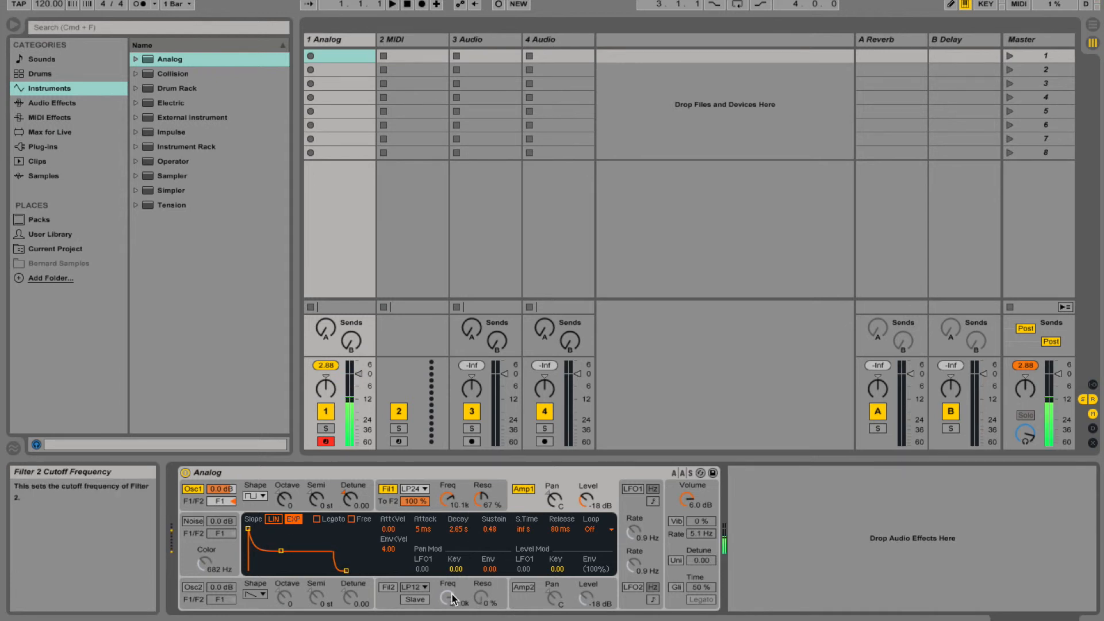
Step: Set Filter 1's LFO1 frequency and resonance modulation to 4.00 and lower Filter 2's cutoff to 7.8k
left_click(422, 569)
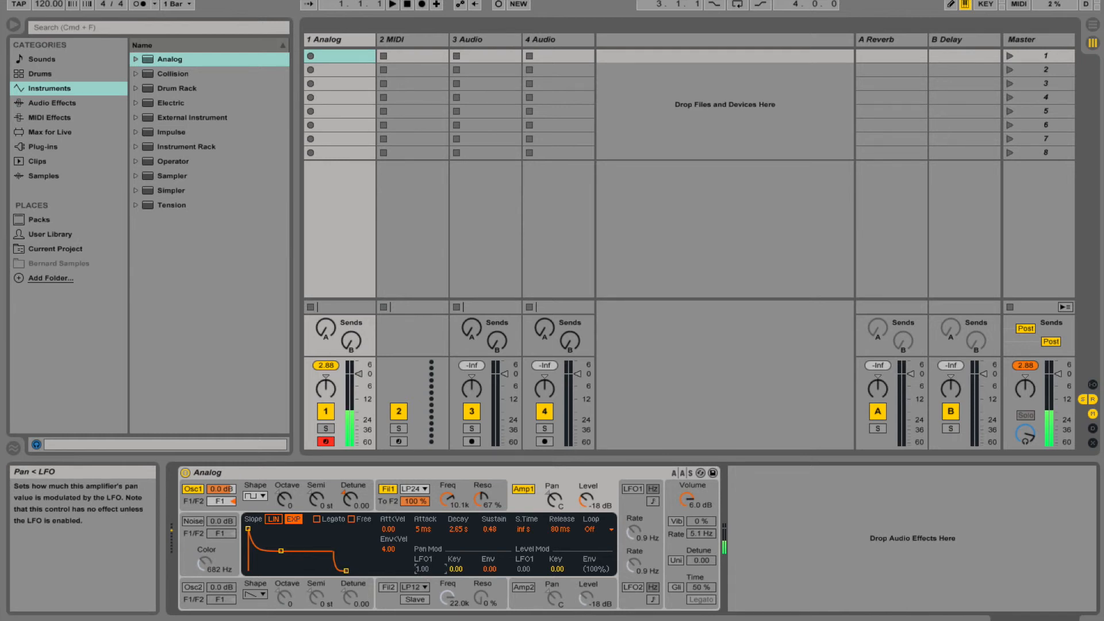
left_click(456, 486)
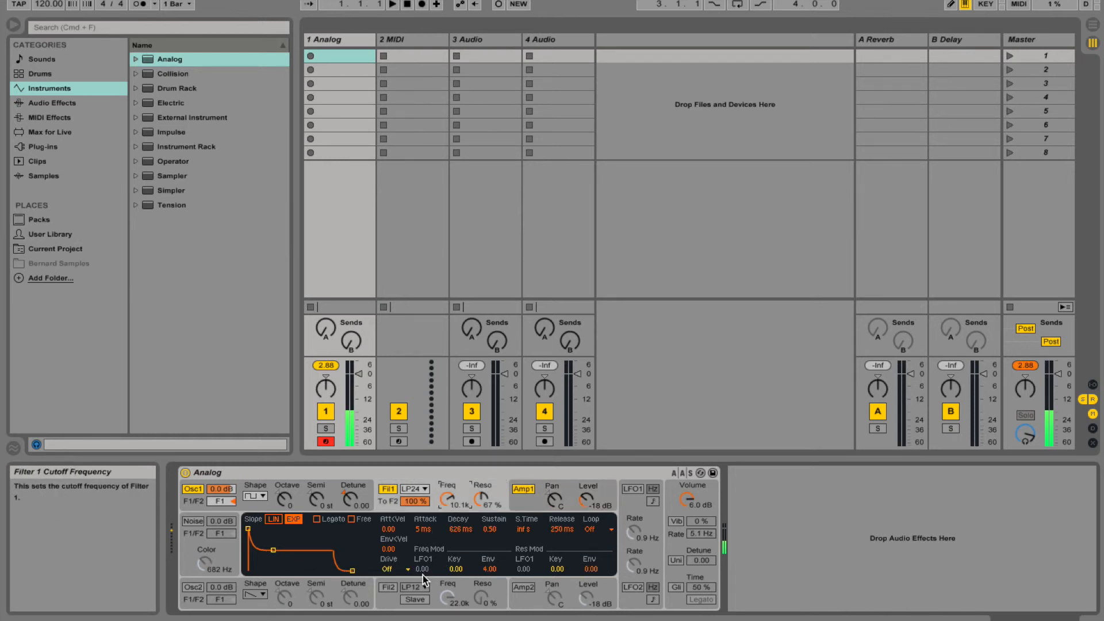
left_click_drag(423, 569, 423, 567)
left_click_drag(448, 598, 447, 613)
left_click(460, 491)
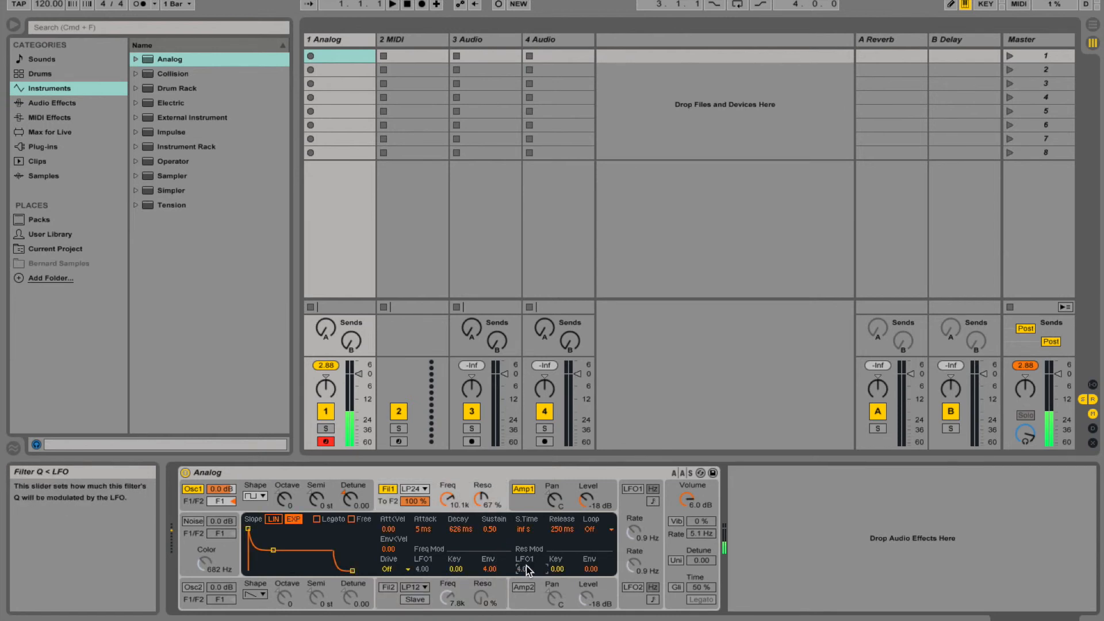
Step: Give Filter 1 Sym1 drive and set its frequency modulation to 0.95 from LFO1 and 2.45 from key
left_click(393, 568)
left_click(395, 502)
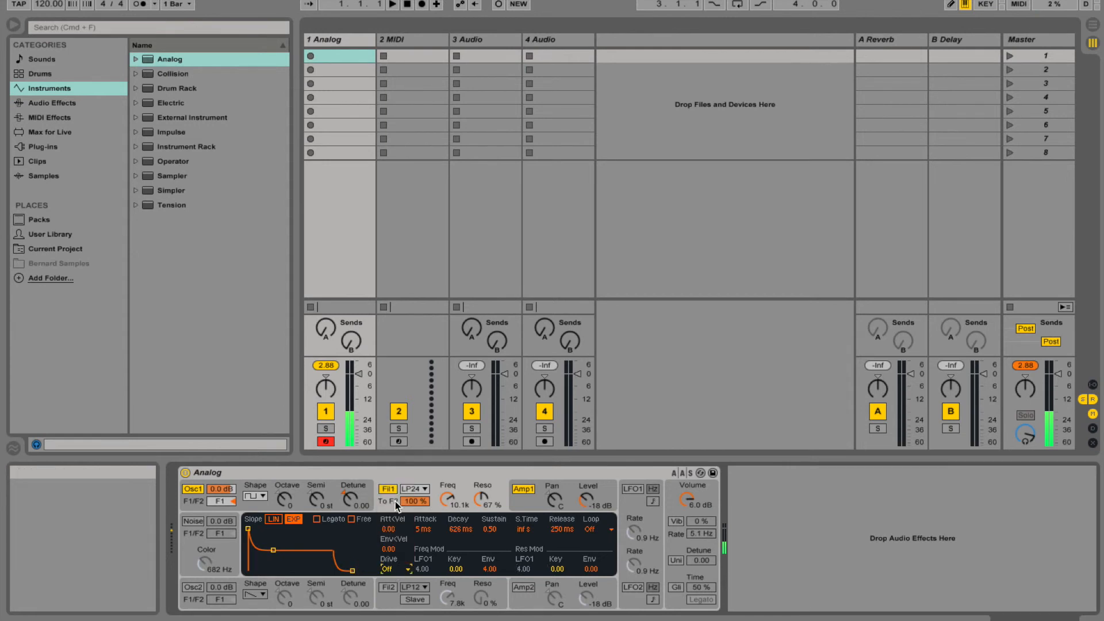
left_click(394, 549)
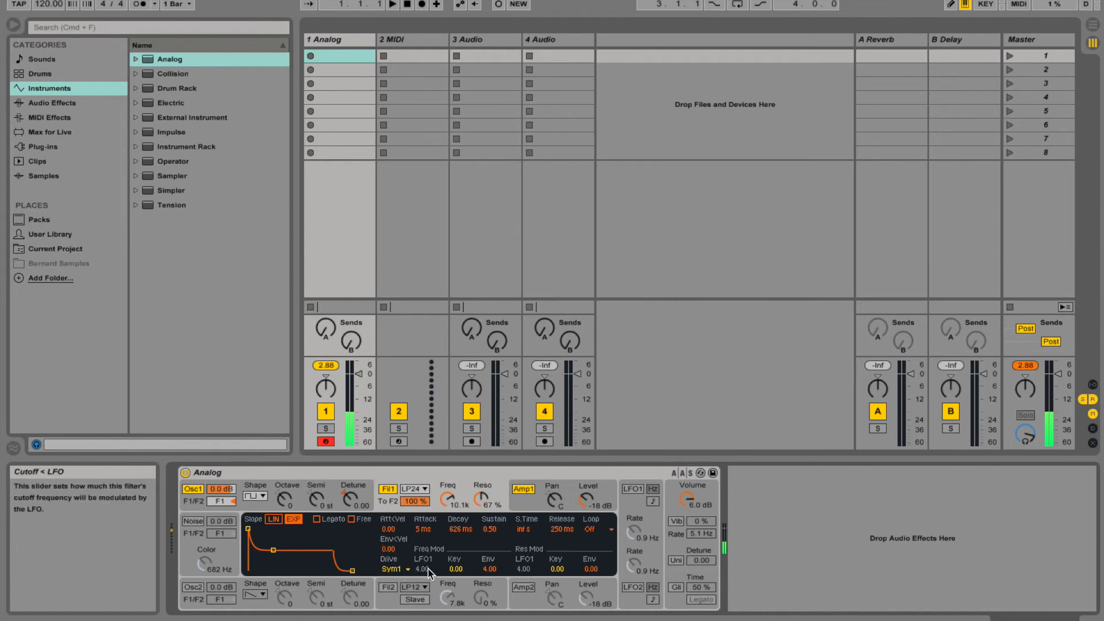
left_click(456, 569)
left_click(422, 570)
Step: Change Filter 1's drive type to Asym1
left_click(410, 570)
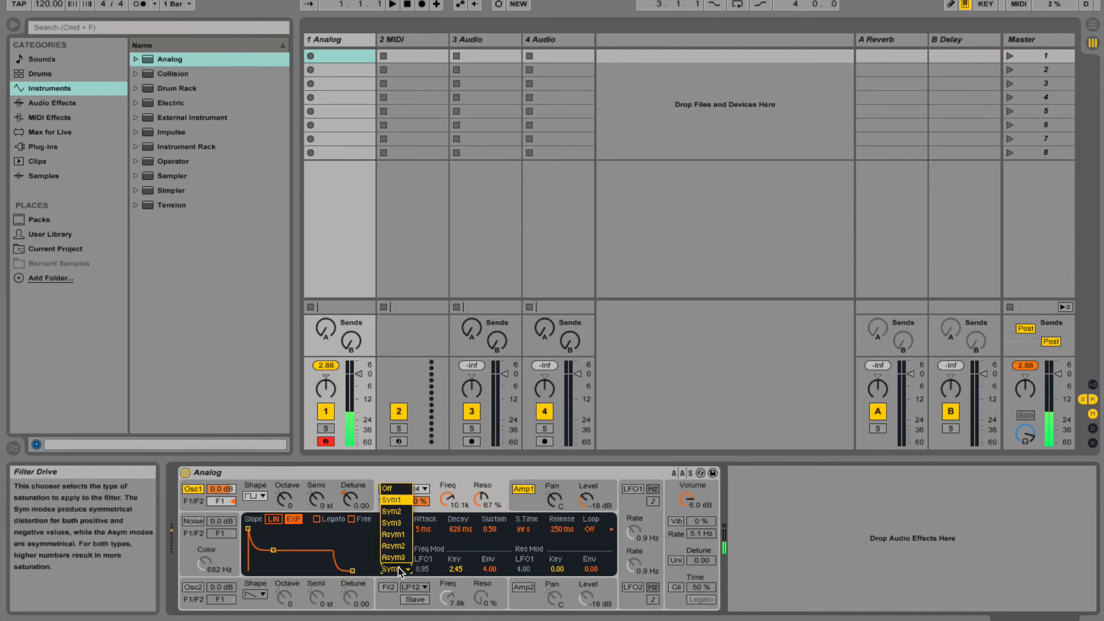
left_click(397, 540)
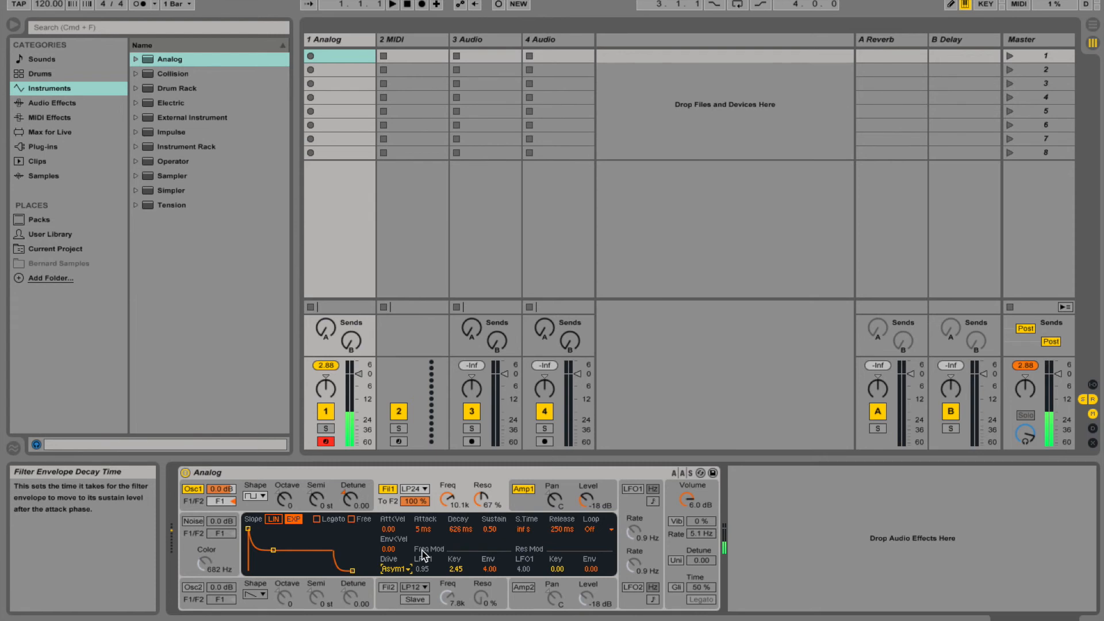
left_click(423, 565)
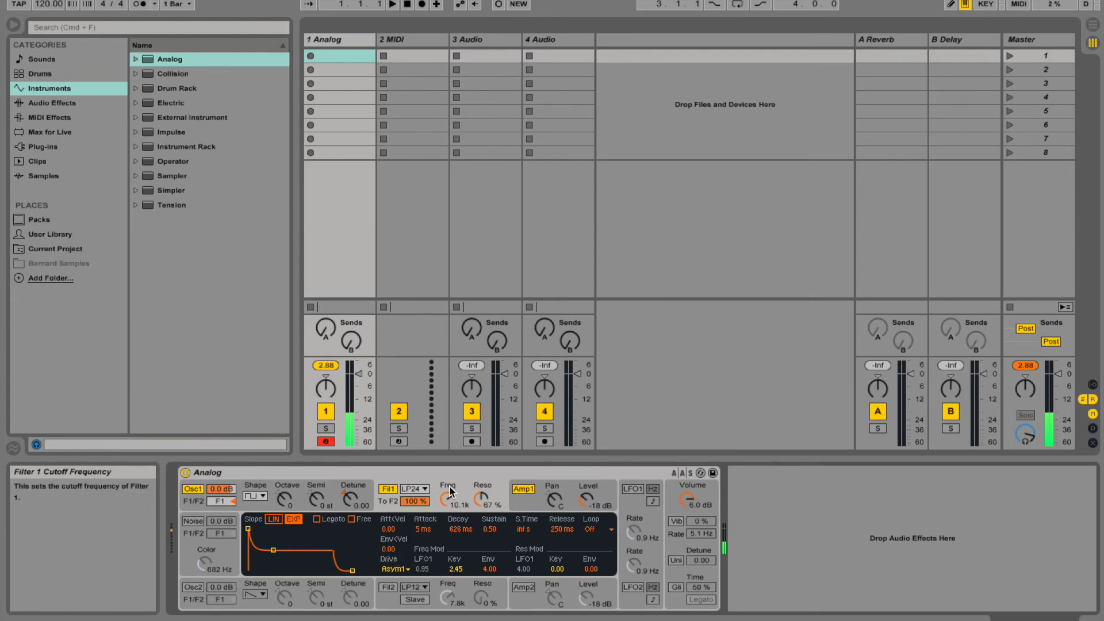
Step: Turn on LFO 1 at a rate of 1.6 Hz and raise LFO 2's rate to 4.2 Hz
left_click(633, 489)
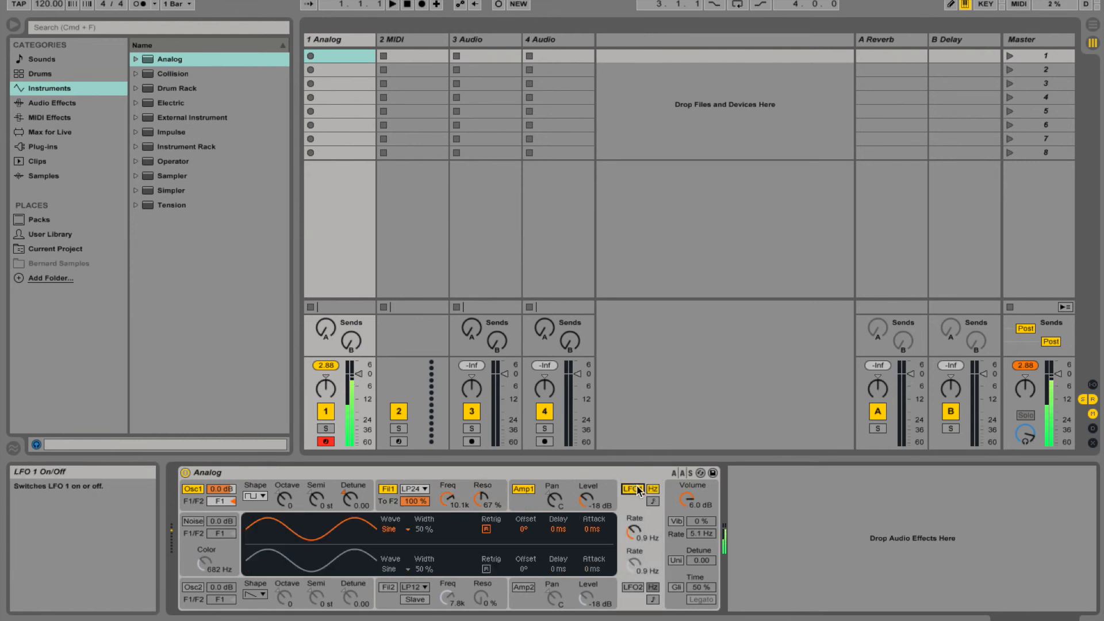
mouse_move(637, 526)
left_mouse_down()
mouse_move(637, 490)
mouse_move(637, 515)
left_mouse_up()
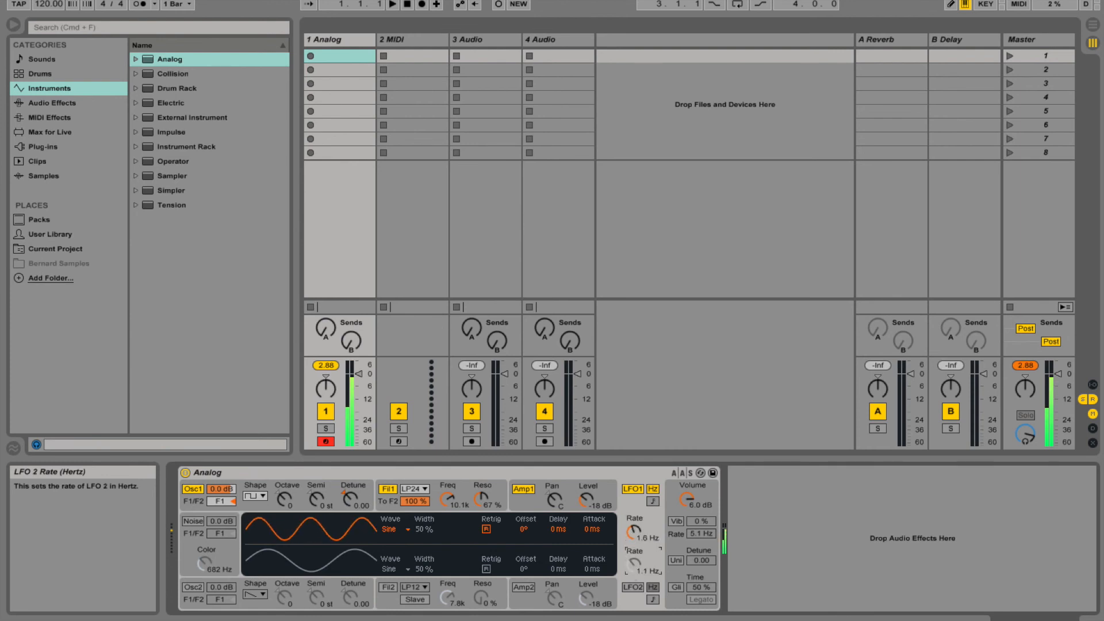
left_click_drag(634, 563, 634, 555)
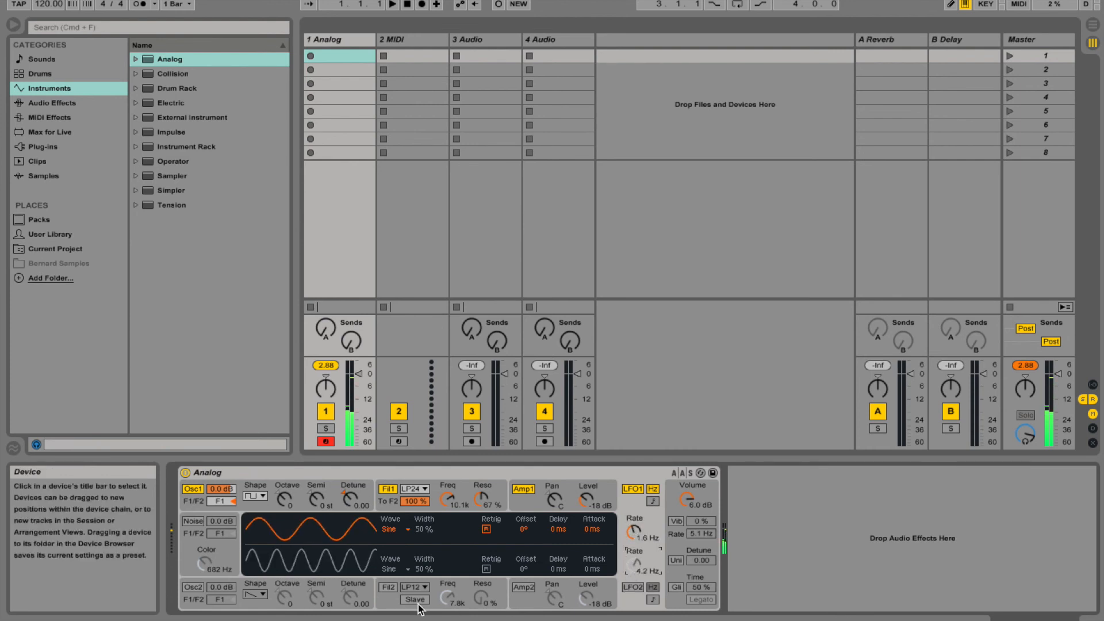
Step: Turn on Oscillator 2 and LFO 2, lowering LFO 2's rate to 0.6 Hz
left_click(193, 587)
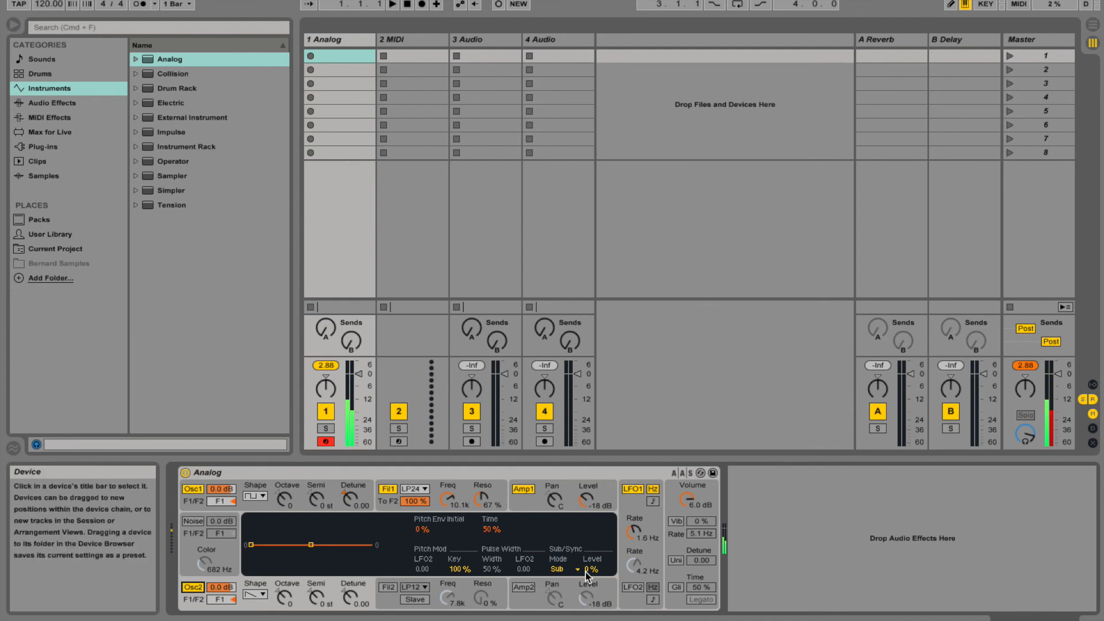
left_click_drag(632, 566, 523, 569)
left_click(632, 587)
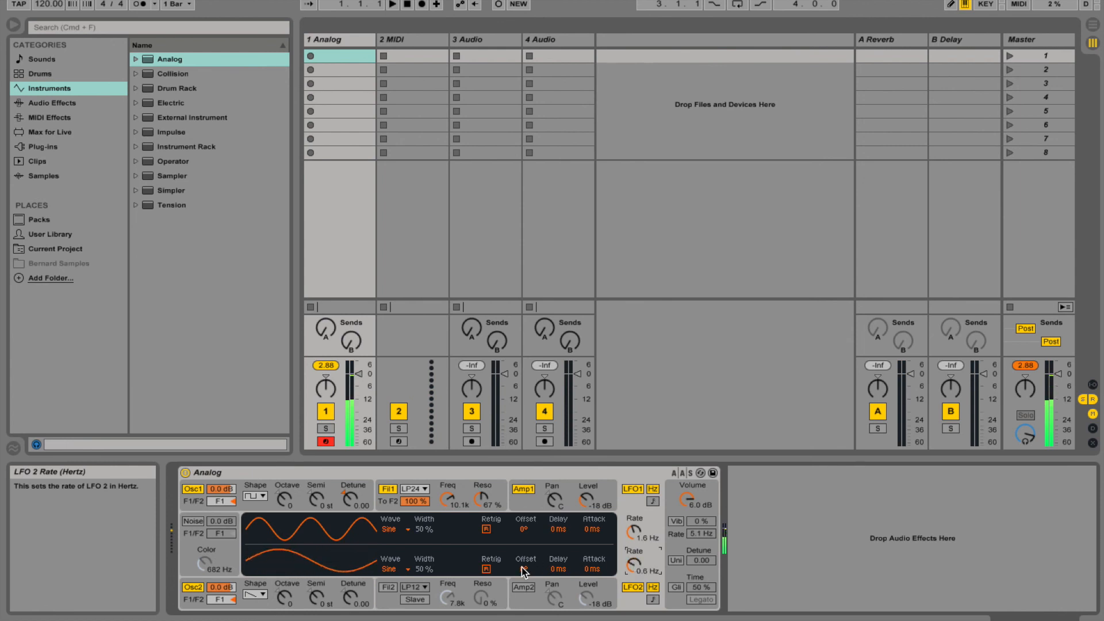
Step: Turn on Filter 2 and lower its cutoff frequency to about 5.1k
left_click(449, 598)
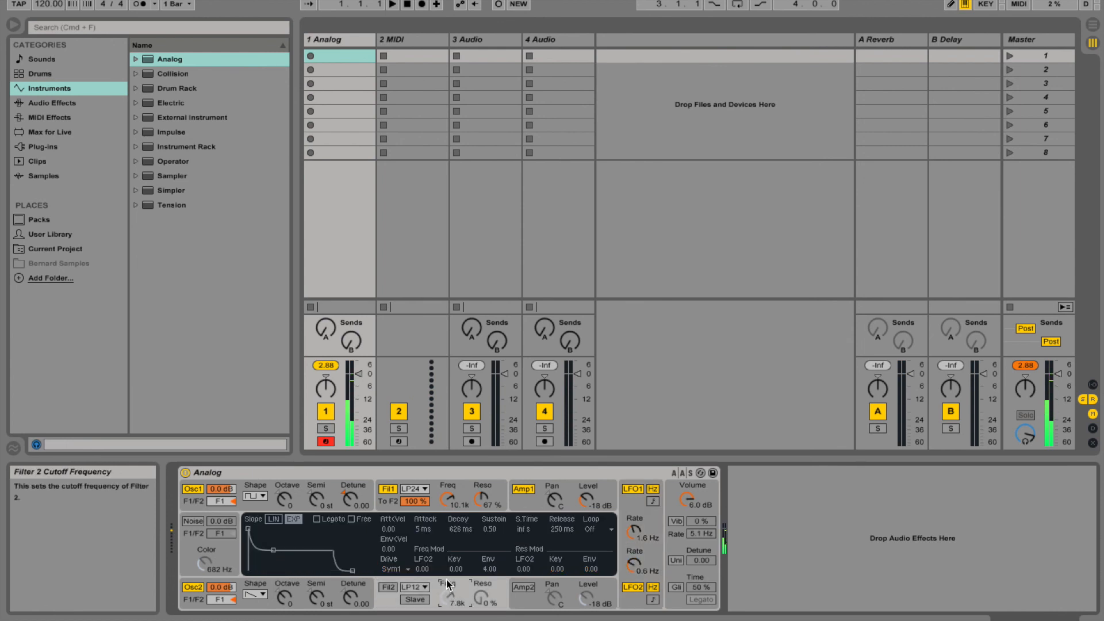
left_click(389, 587)
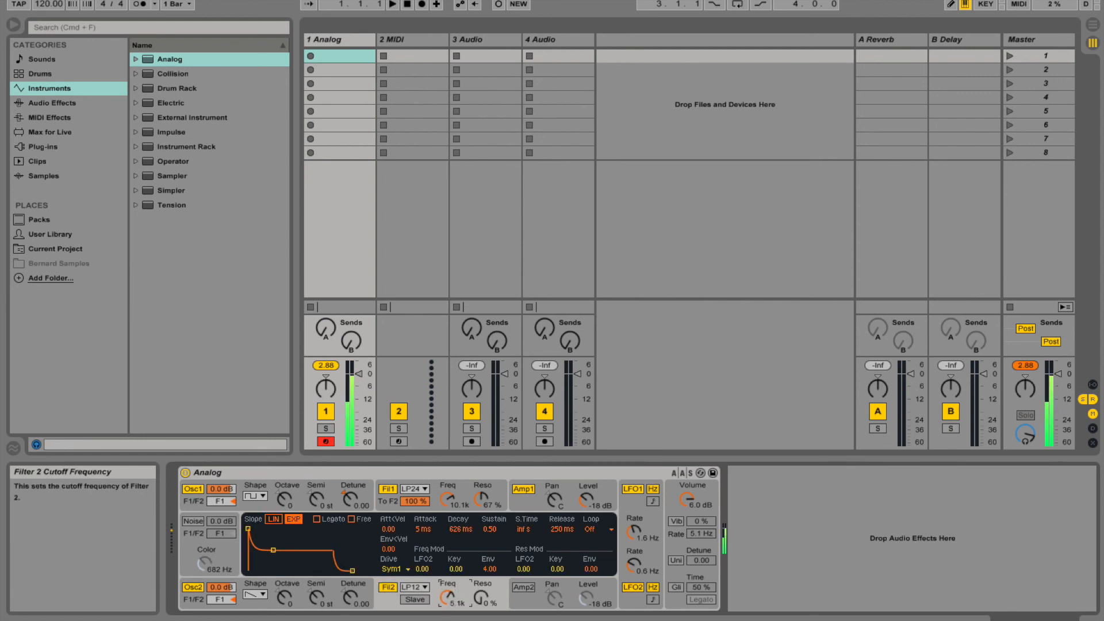